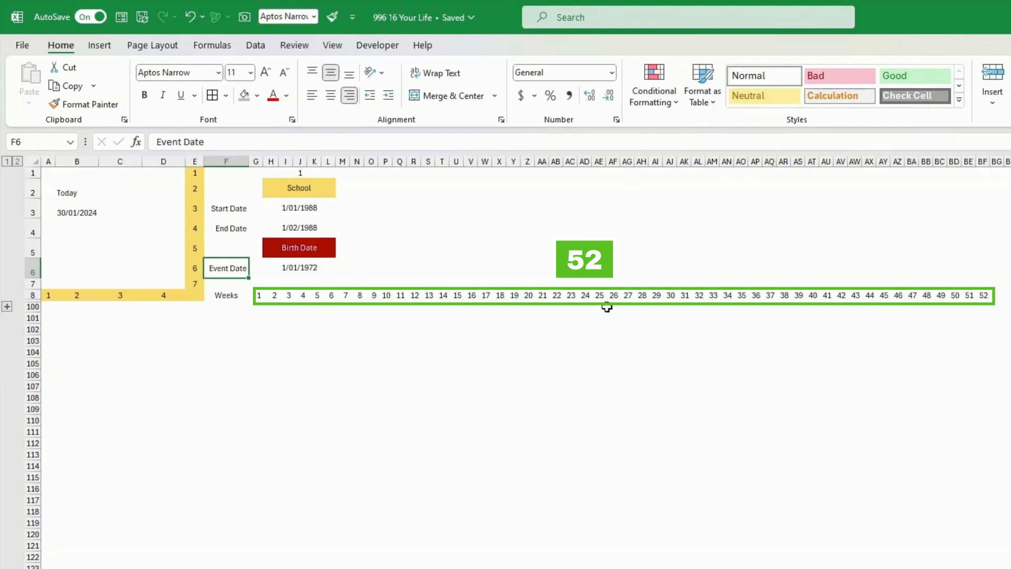
Examine the week-number row from column G to BF and the row 1 cells above the first period's heading.
left_click(289, 295)
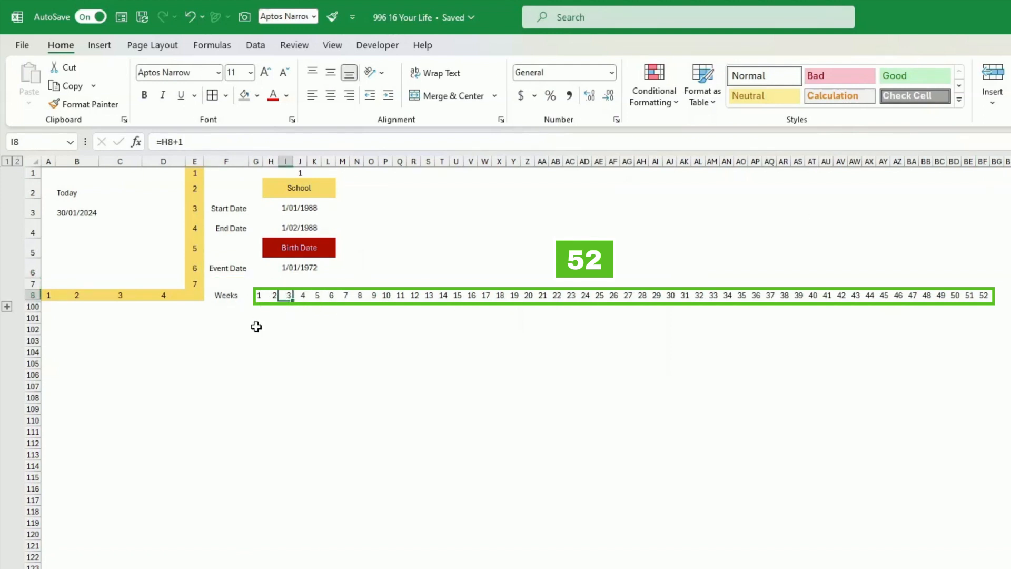
left_click(255, 162)
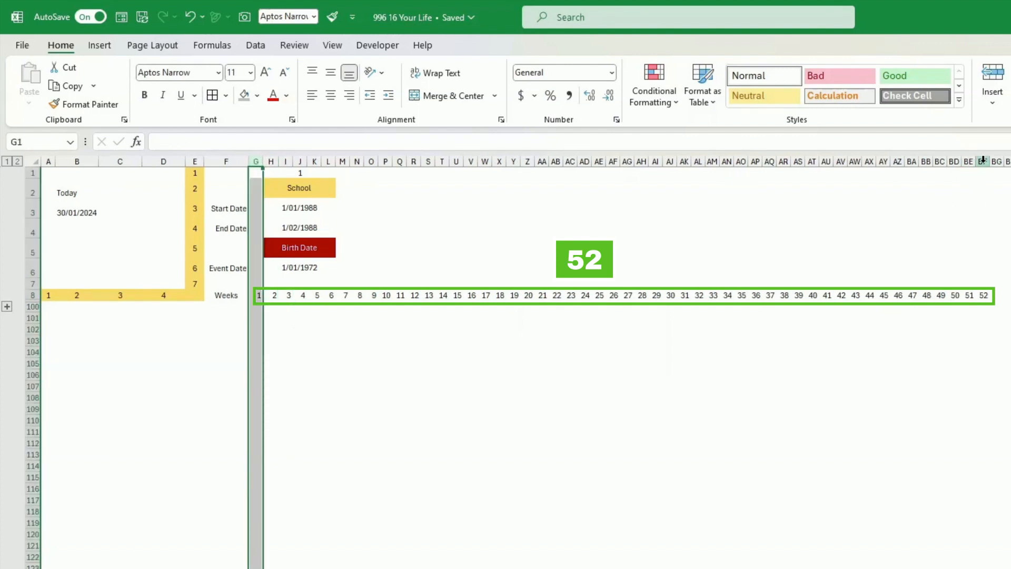
left_click(981, 295)
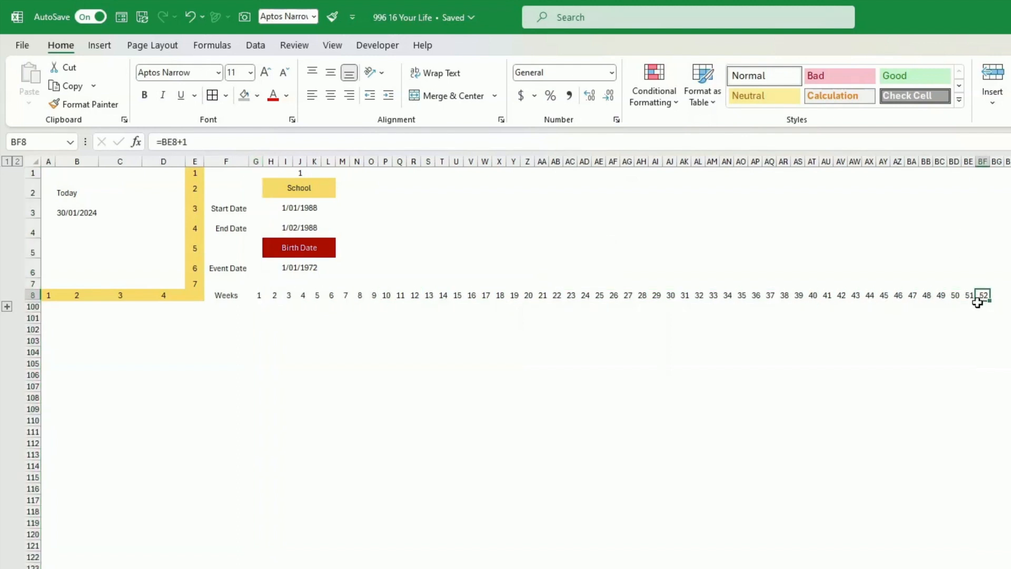
left_click_drag(978, 294, 254, 295)
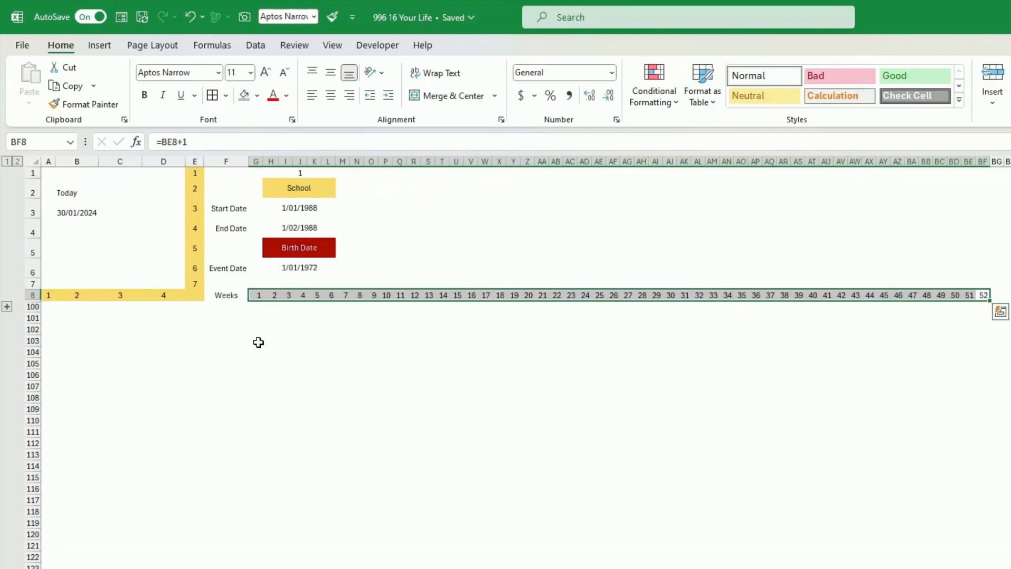
left_click(300, 172)
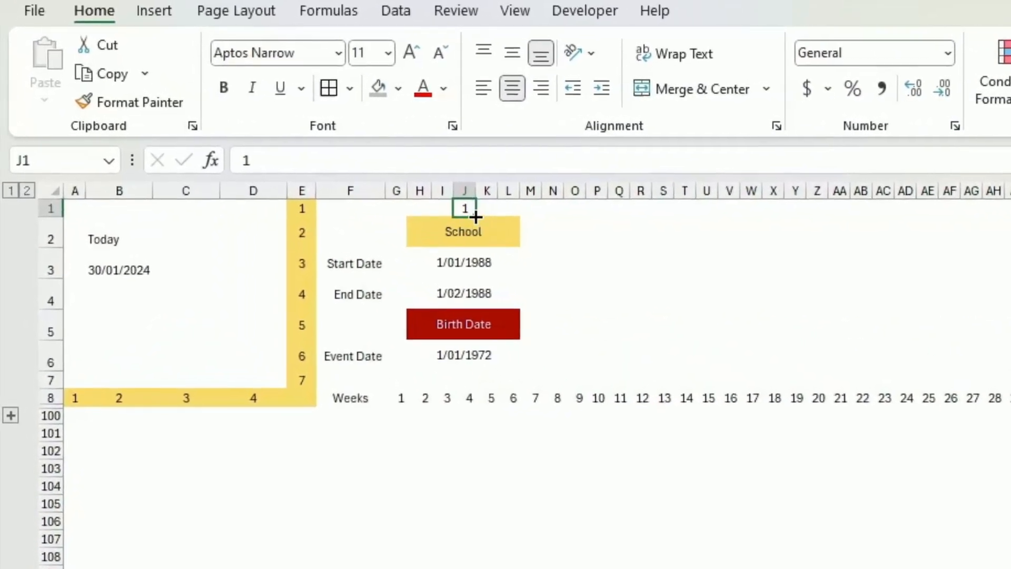
left_click_drag(418, 206, 512, 205)
left_click_drag(397, 378, 396, 206)
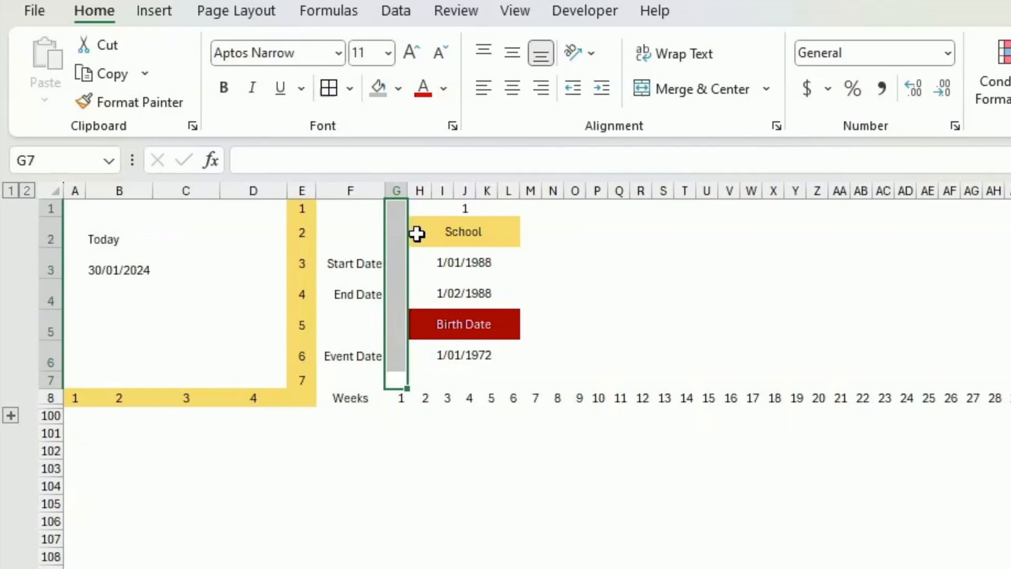
left_click(420, 207)
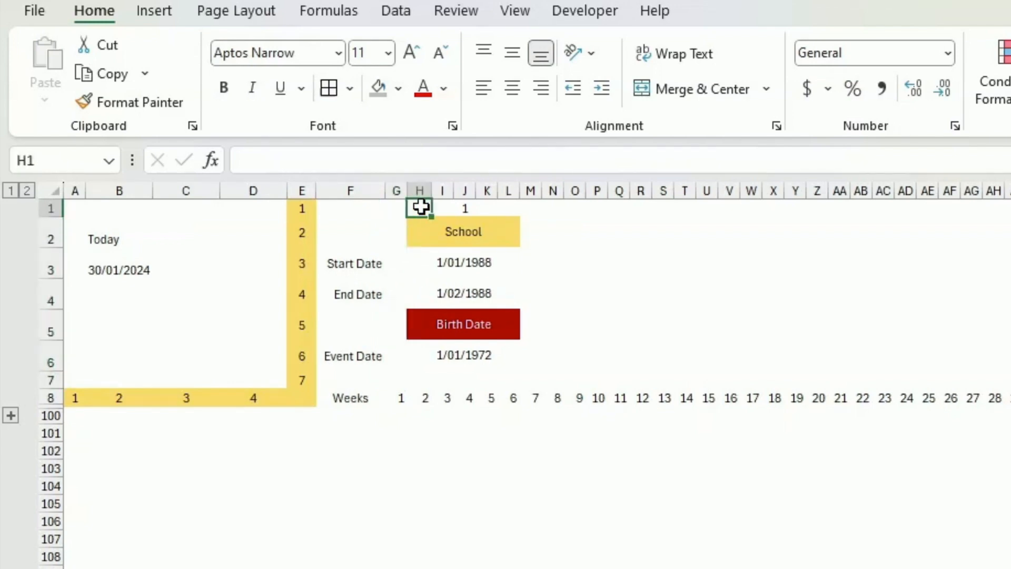
left_click_drag(419, 205, 502, 202)
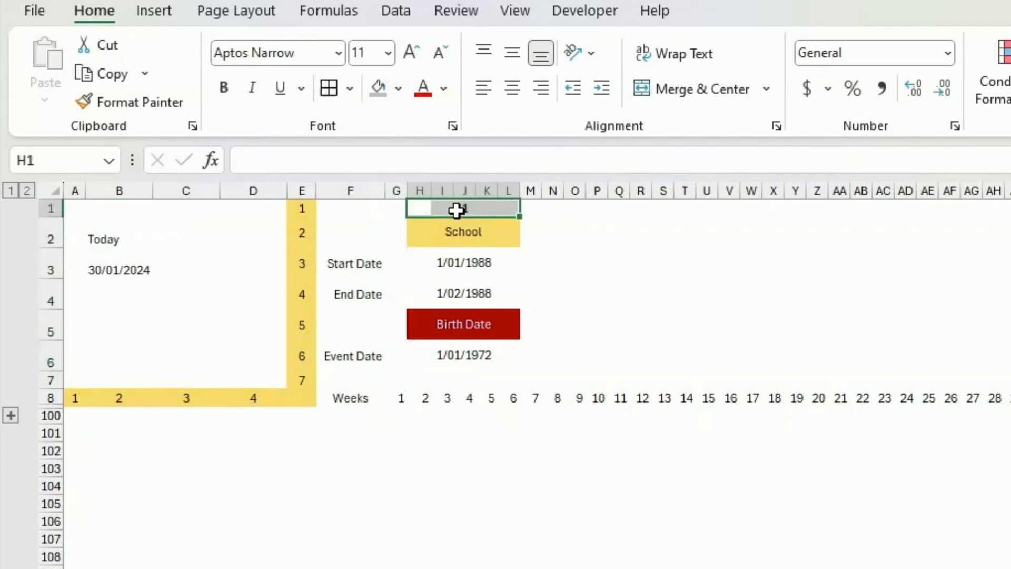
left_click(463, 210)
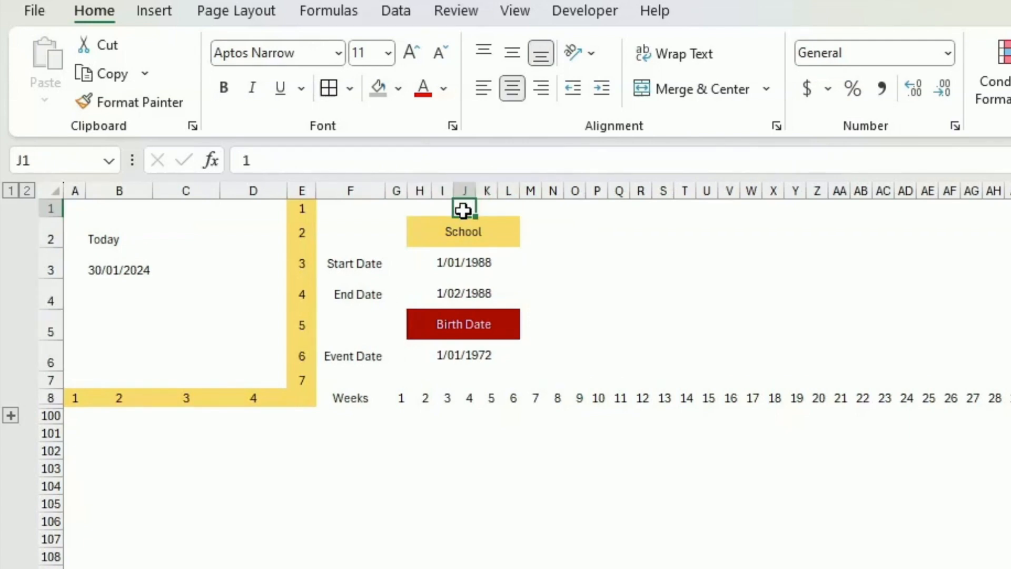
Rename the first period's merged heading in H2 to "Period 1".
left_click(418, 233)
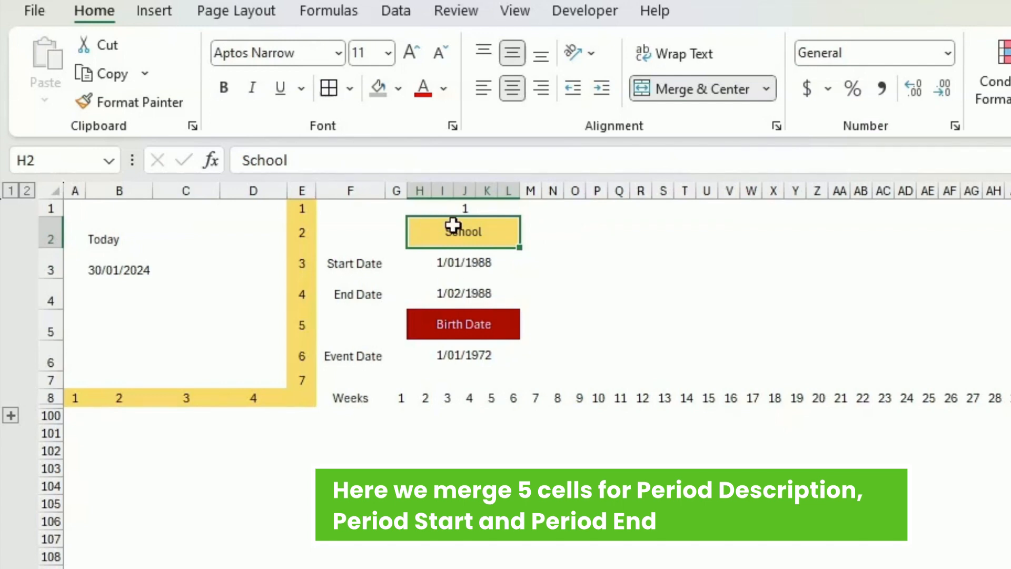
type("Period ")
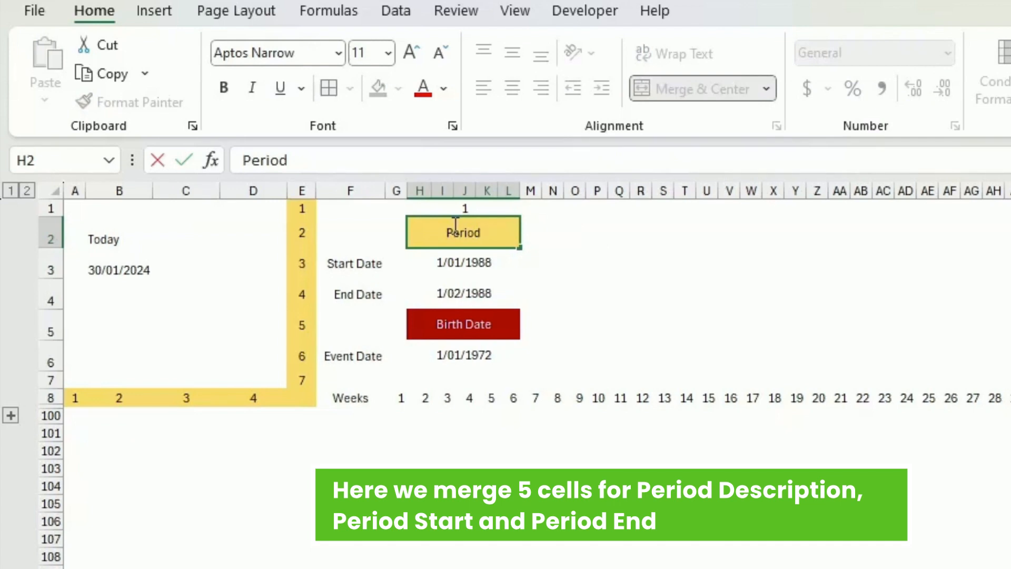
type("1")
key("Return")
left_click(452, 225)
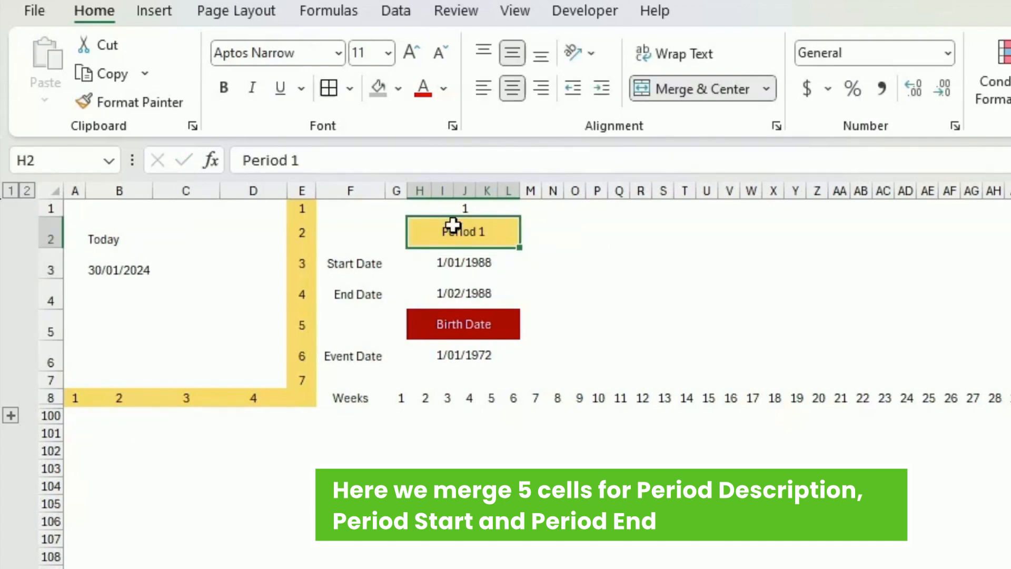
Review the Start Date and End Date labels and the merged date cells beneath the Period 1 heading.
left_click(451, 257)
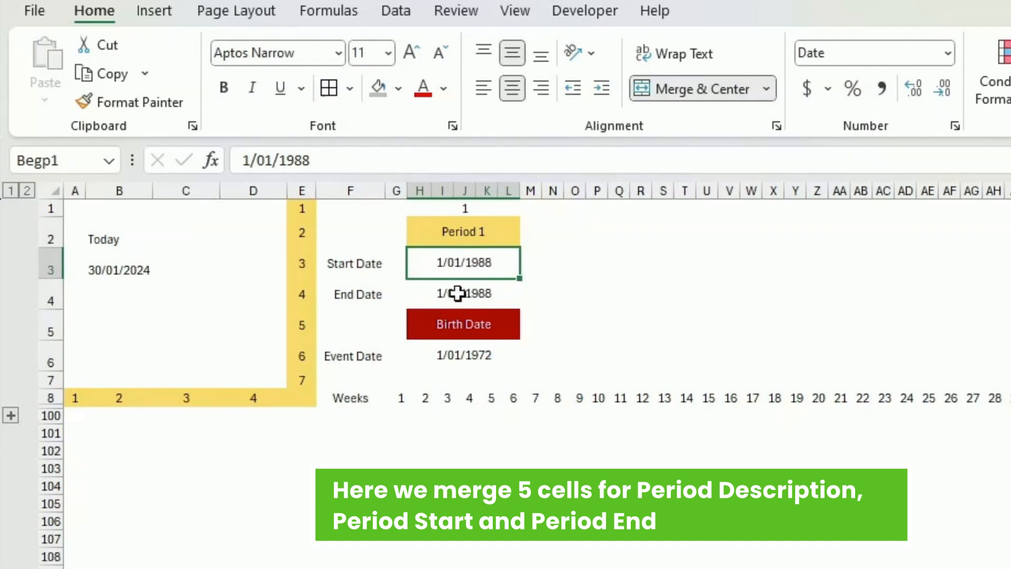
left_click(425, 294)
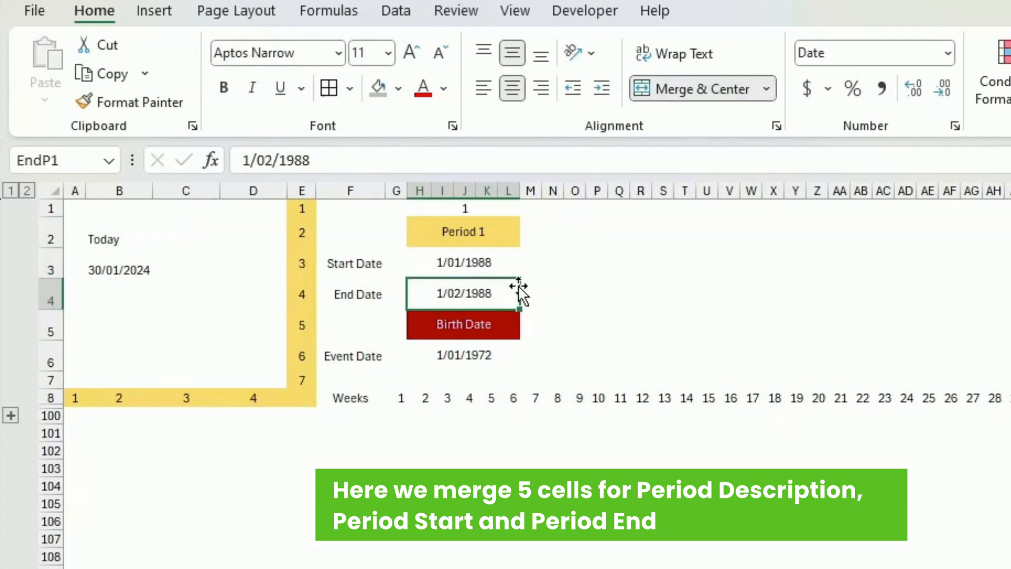
left_click(377, 262)
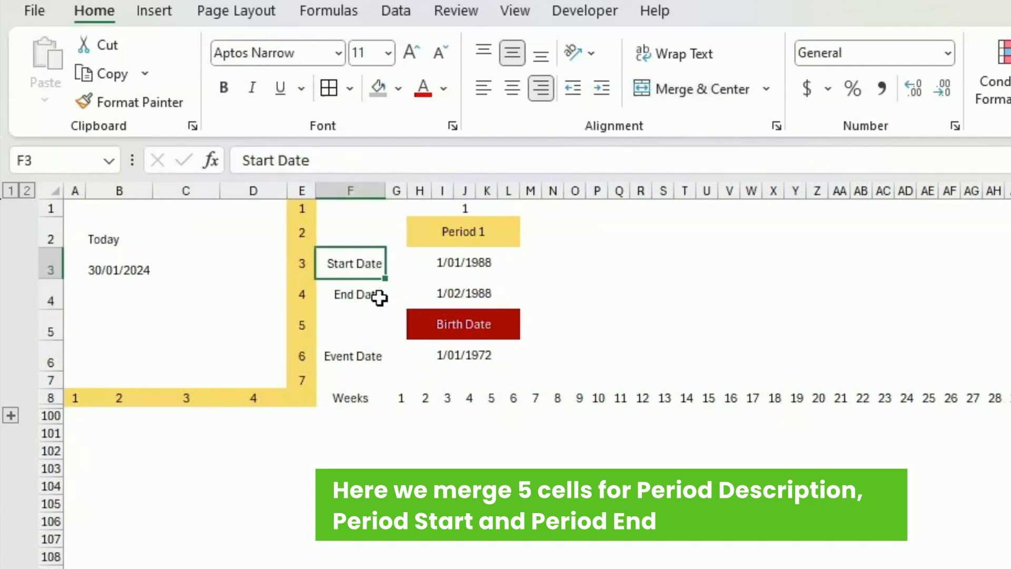
left_click(379, 295)
left_click(413, 263)
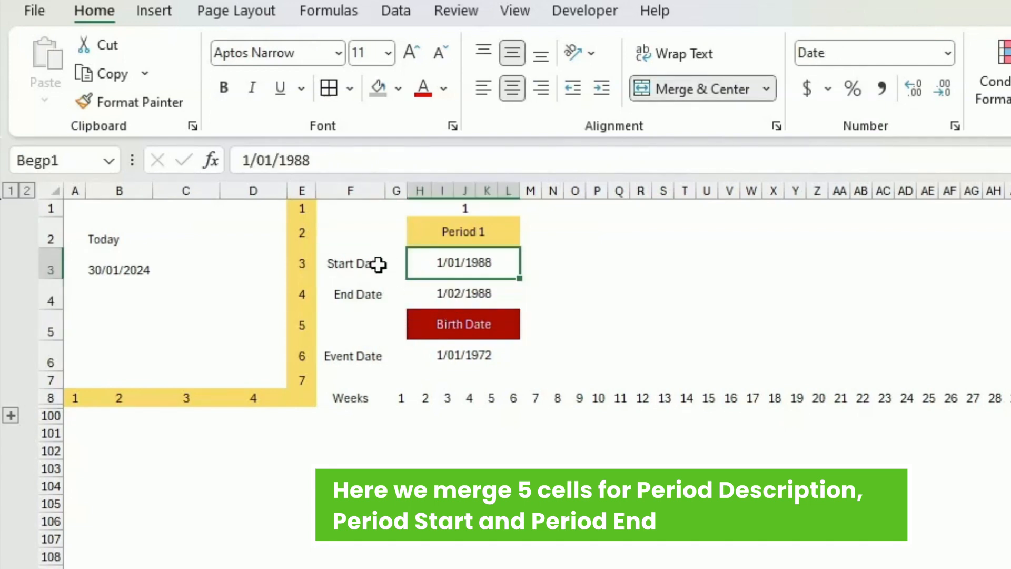
left_click(479, 259)
left_click(485, 292)
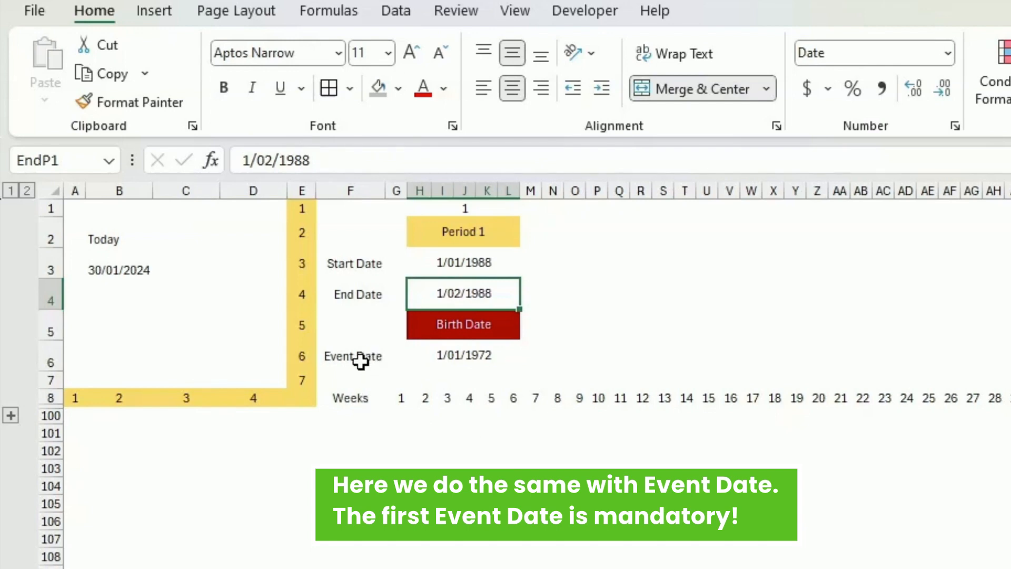
Enter a new event date in the merged cell beneath the Birth Date heading.
left_click(463, 324)
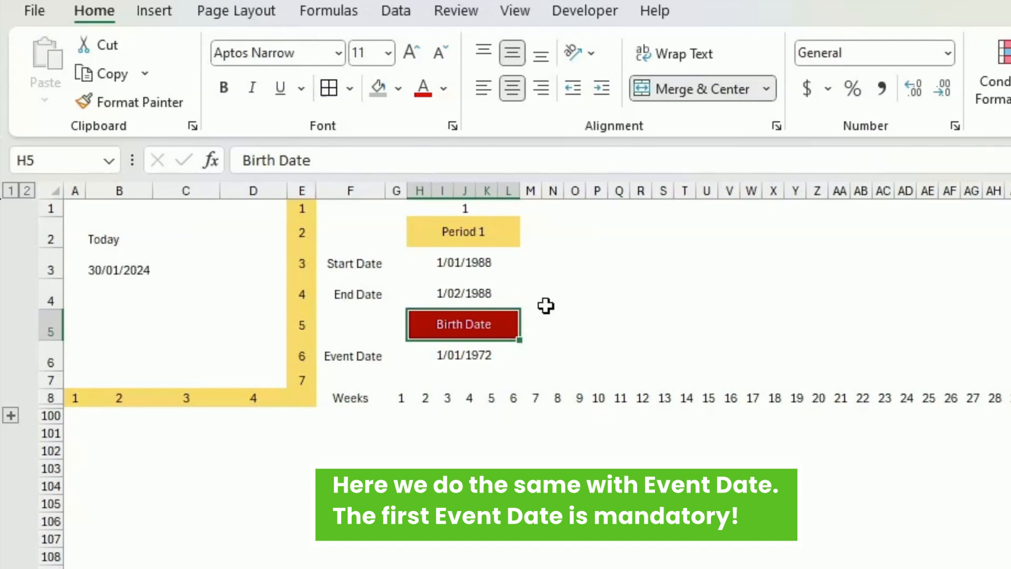
key("Down")
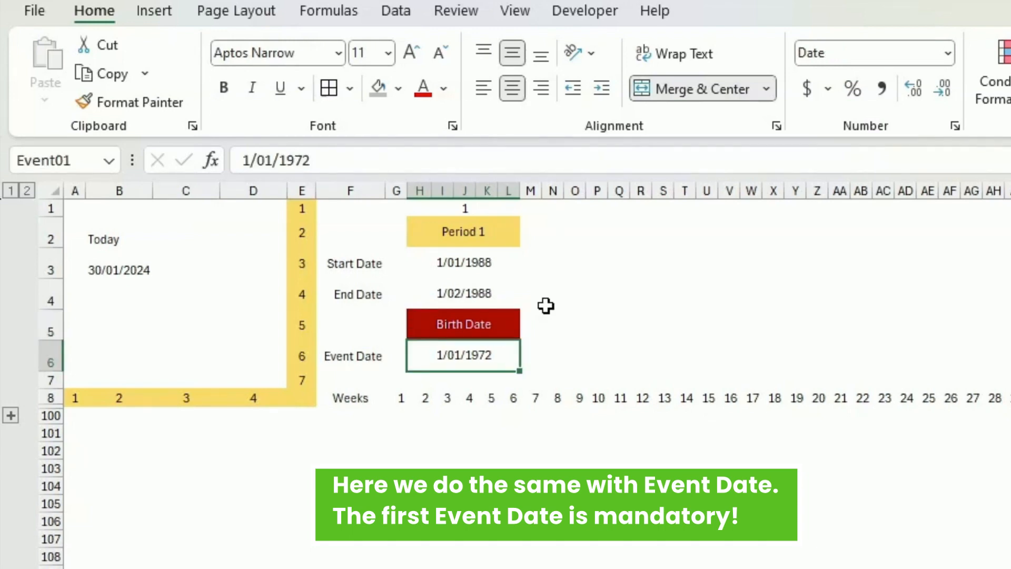
type("1")
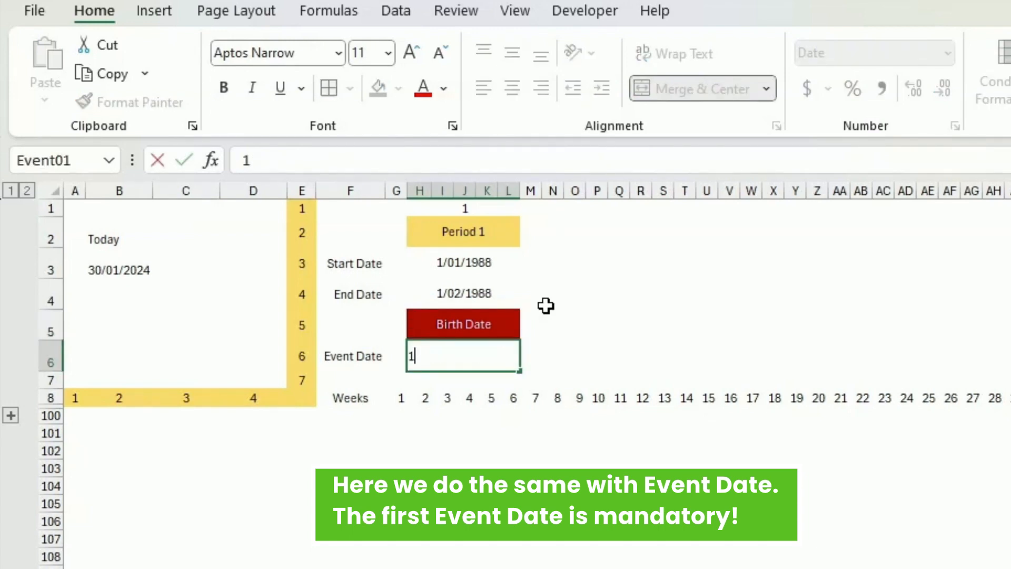
type("/05")
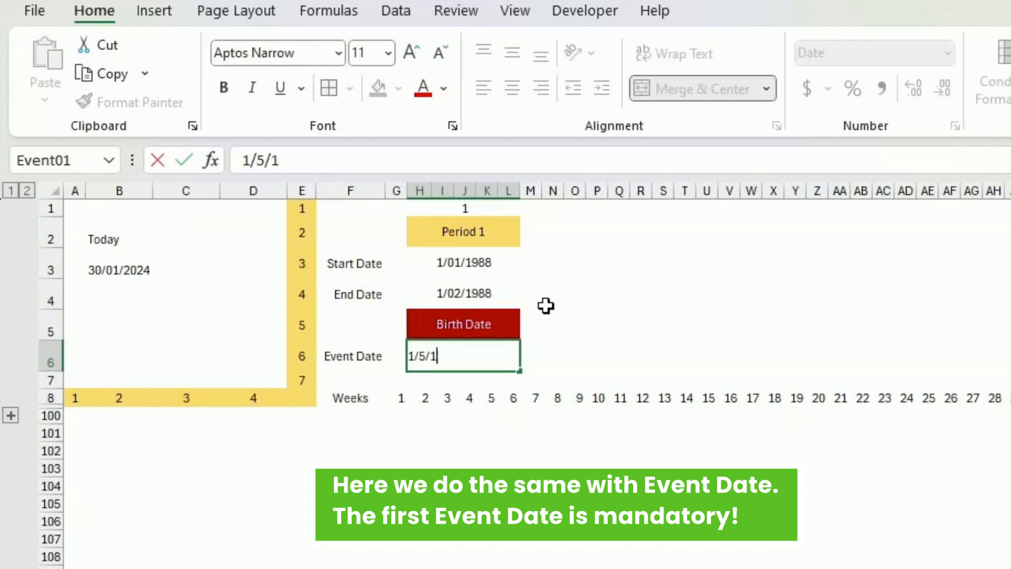
type("/1972")
key("Return")
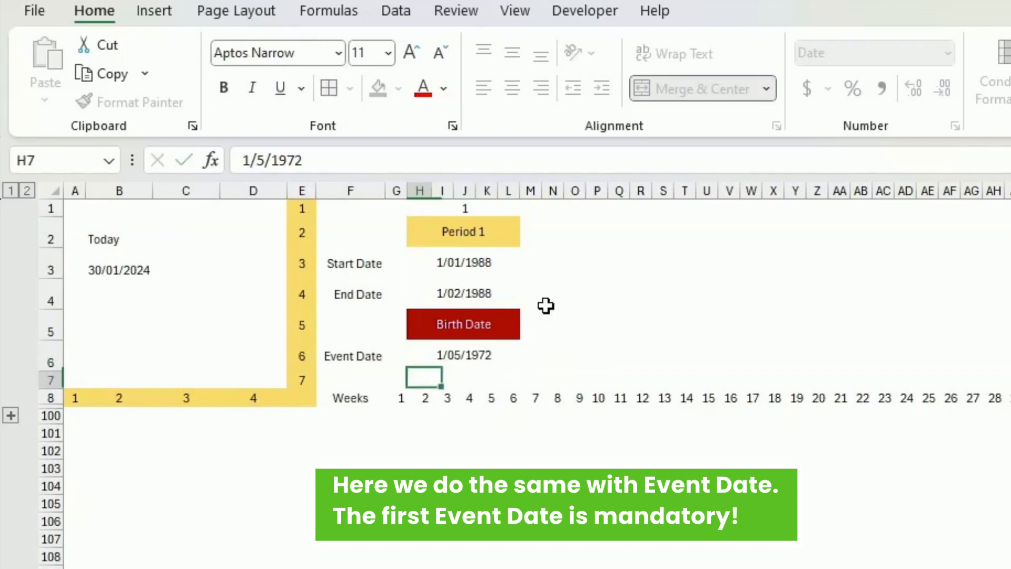
key("Up")
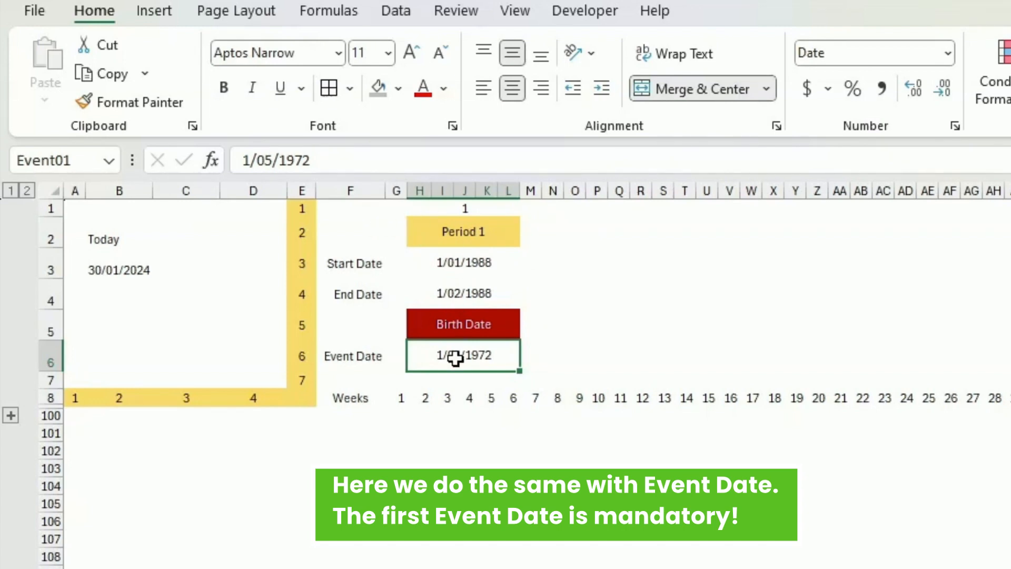
Examine the first week numbers in row 8, the Weeks label, and the formula beneath the Today label.
left_click_drag(404, 406, 490, 398)
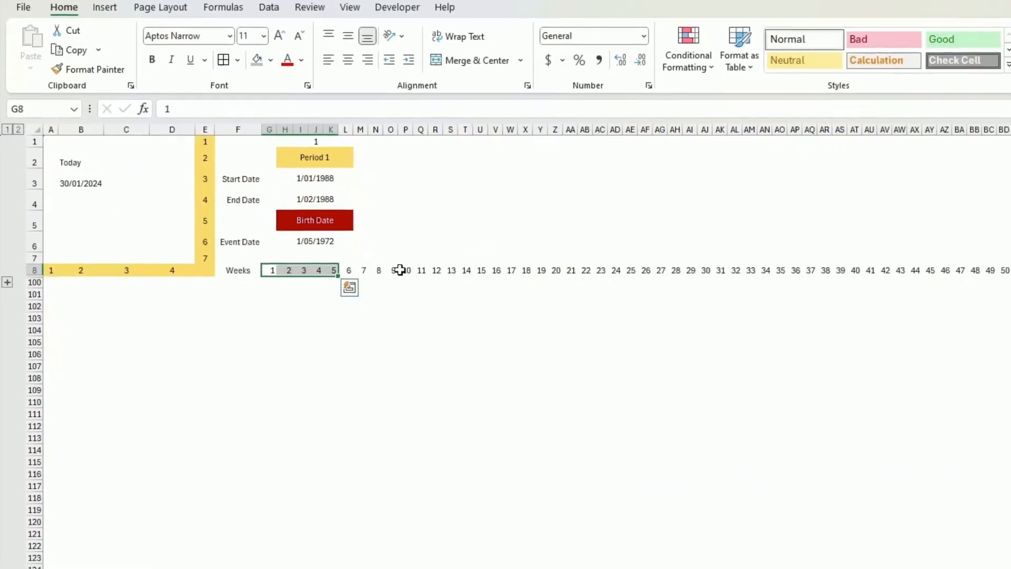
left_click(284, 327)
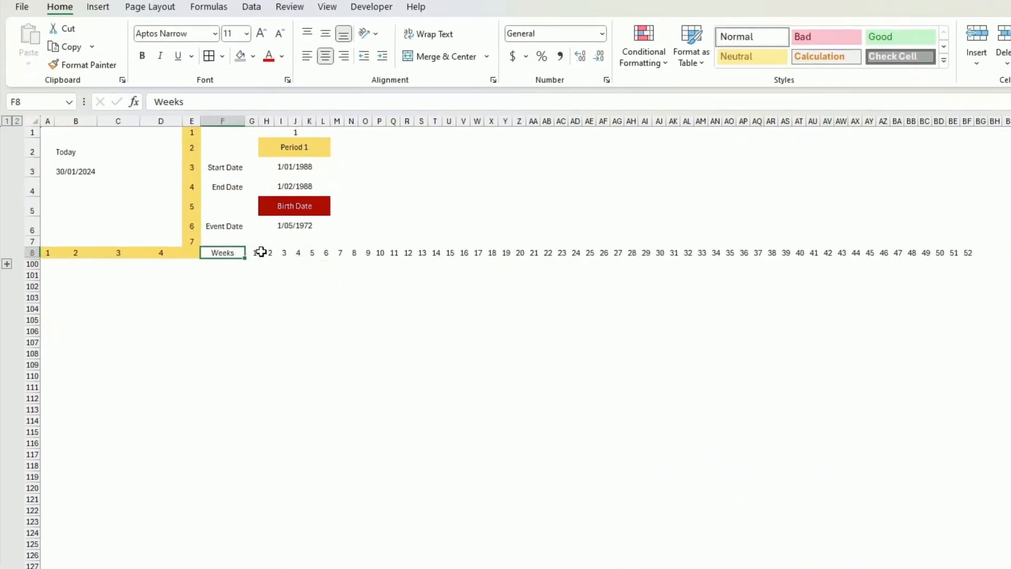
left_click(70, 150)
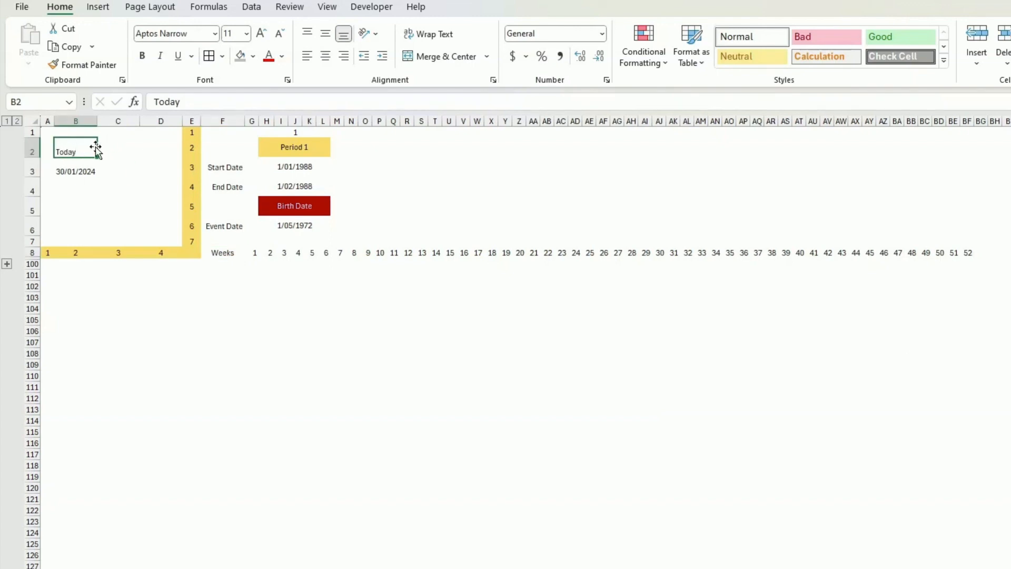
key("Down")
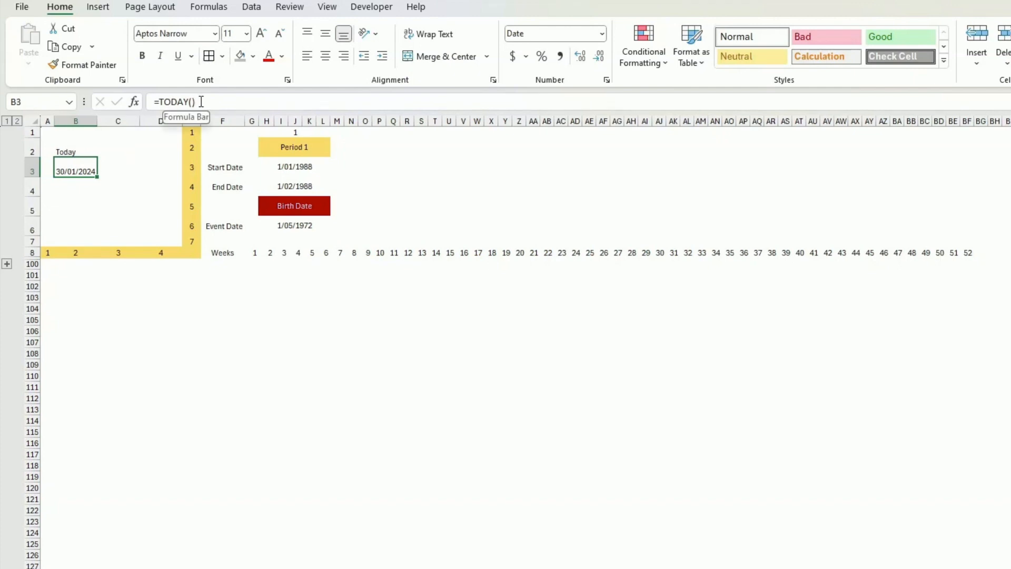
key("Down")
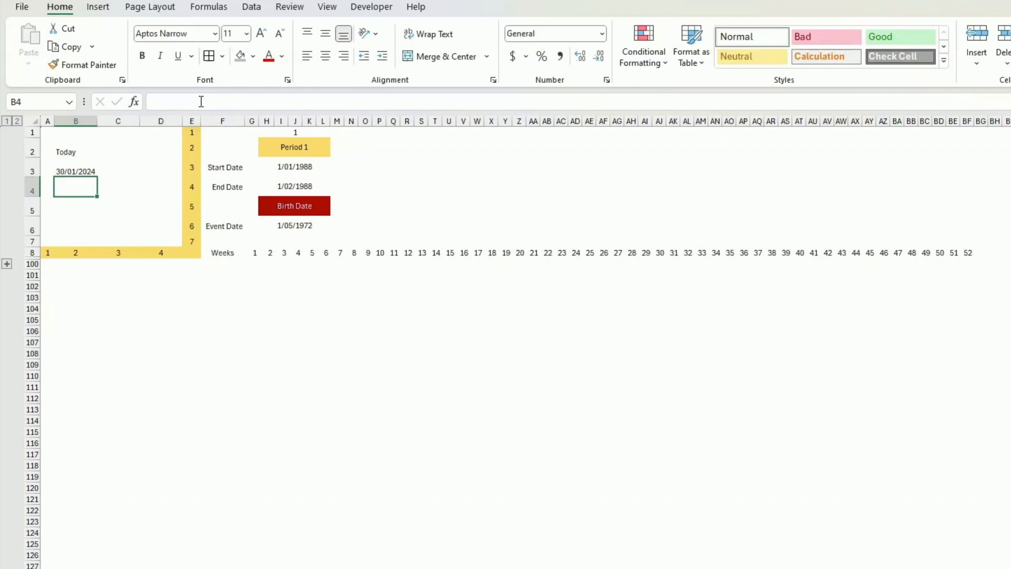
key("Up")
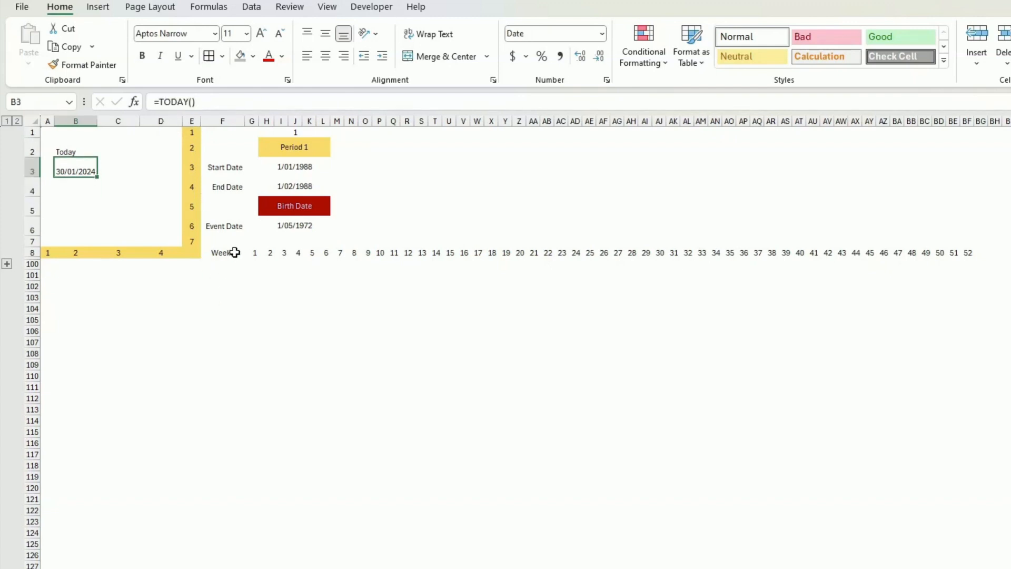
left_click(251, 288)
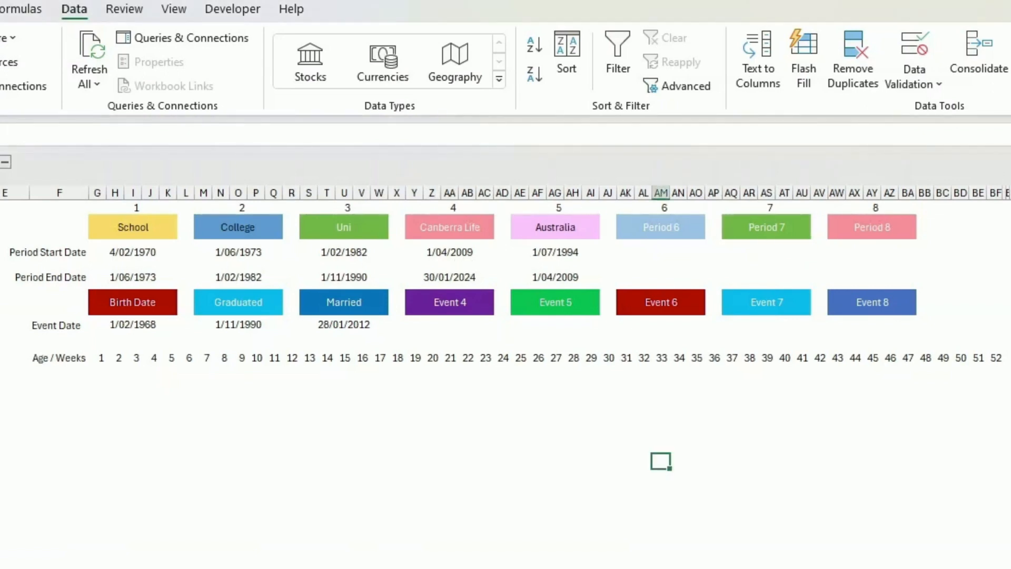
Move the red current-date cell from B4 to F2, beside the School heading, and delete the Today label in B3.
left_click(12, 239)
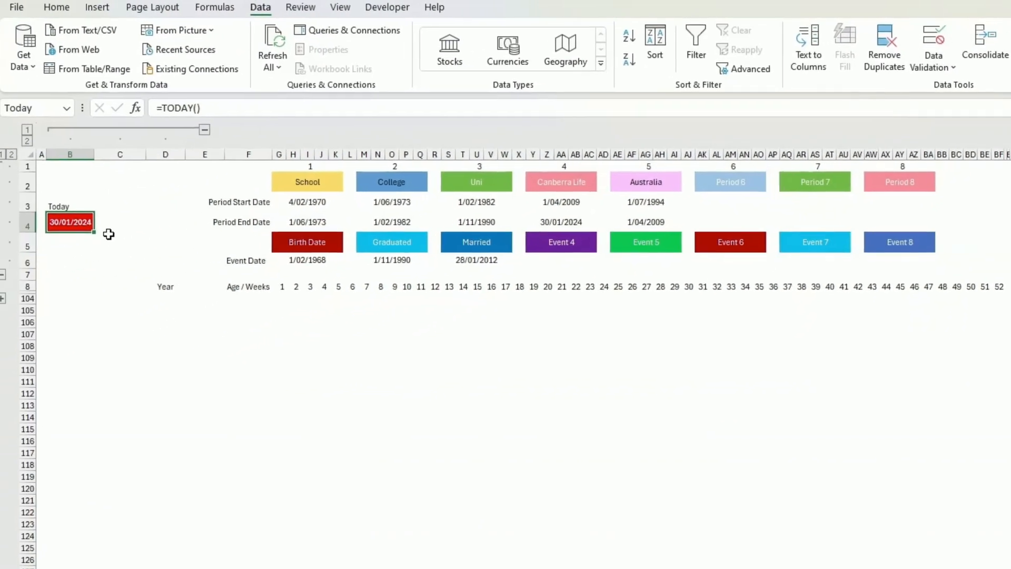
left_click_drag(73, 226, 248, 183)
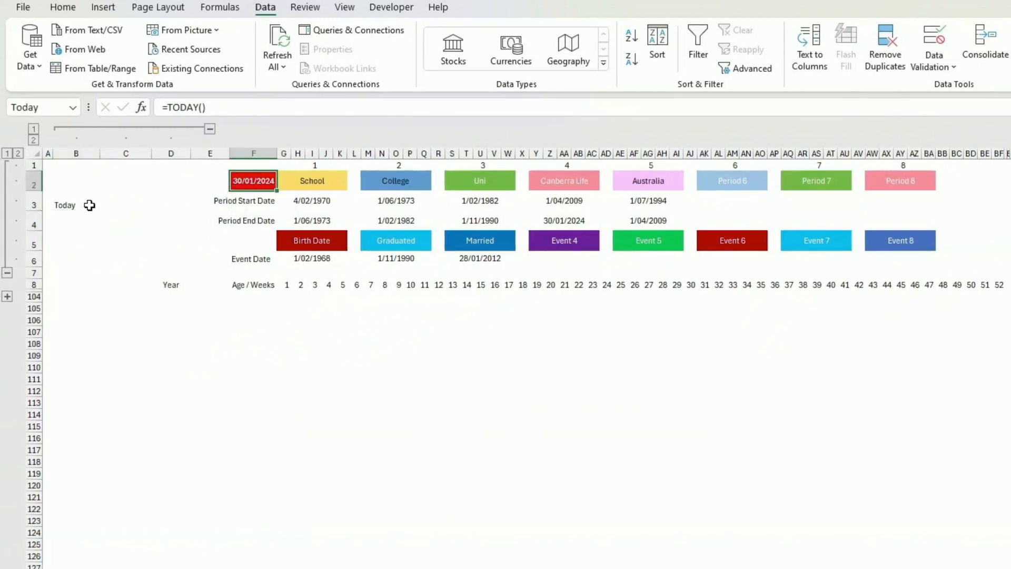
left_click(72, 206)
key("Delete")
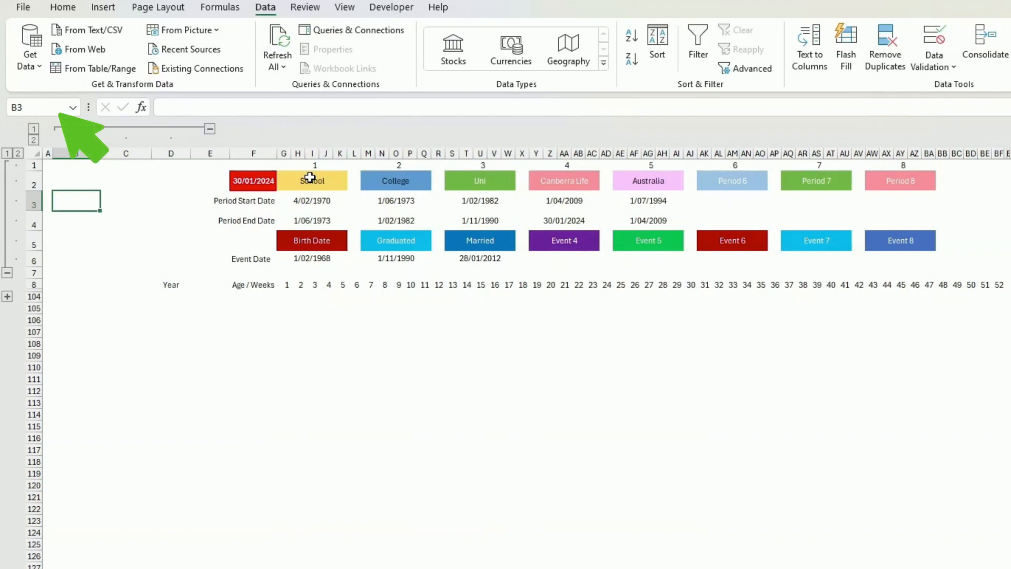
Examine the defined names and contents of the start and end date cells for School, College, Uni and Canberra Life.
left_click(314, 201)
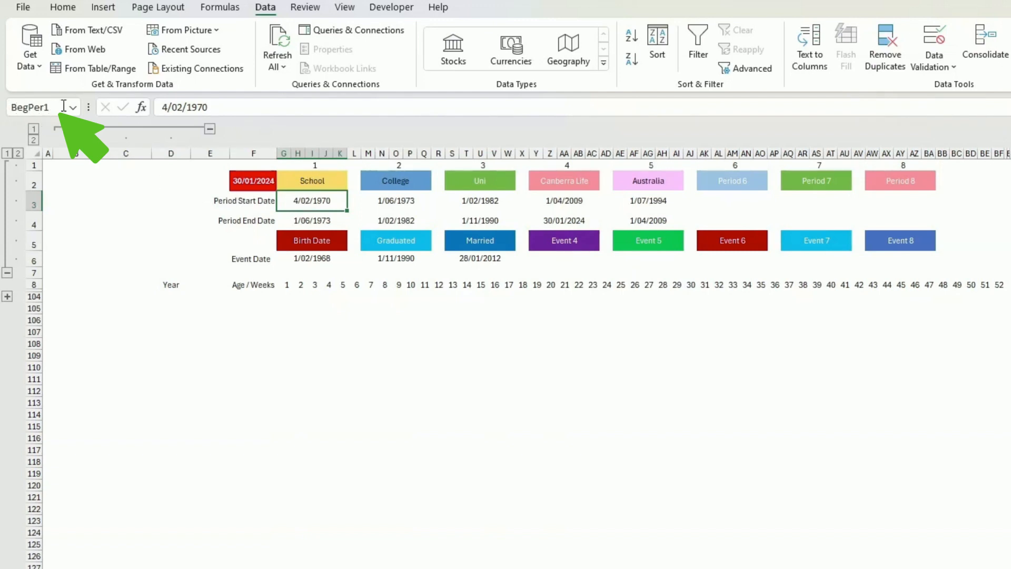
left_click(316, 219)
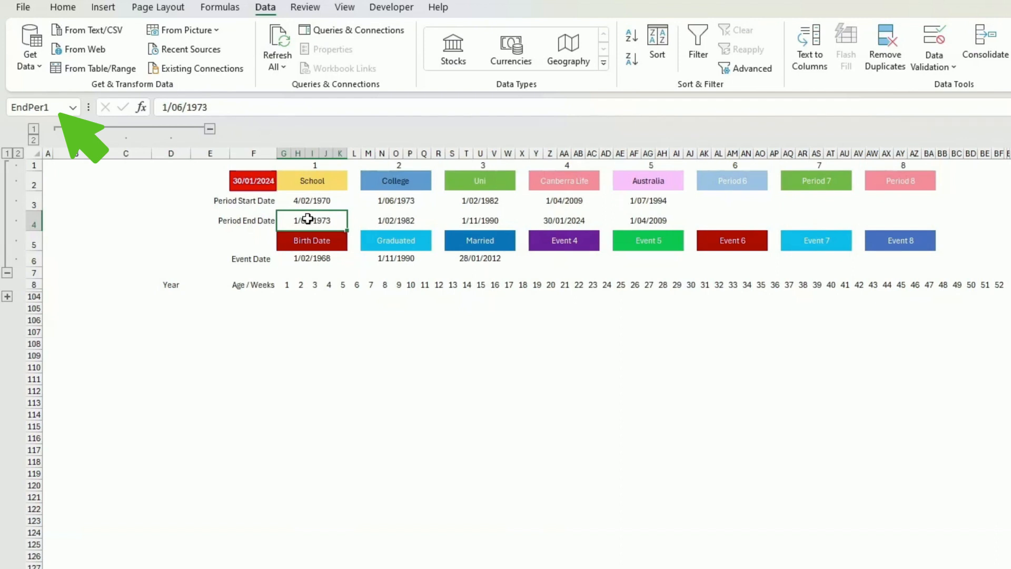
left_click(396, 220)
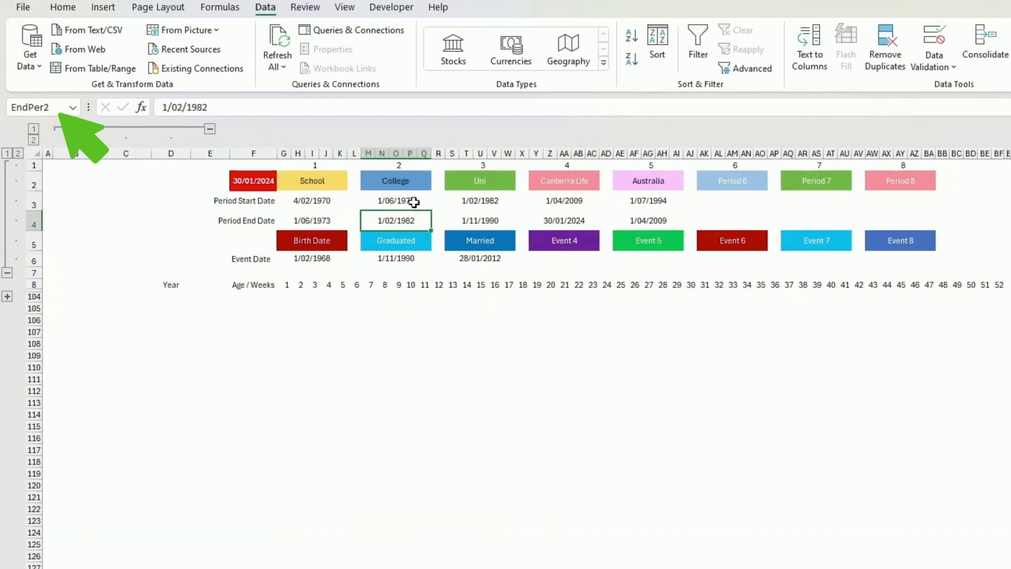
left_click(318, 202)
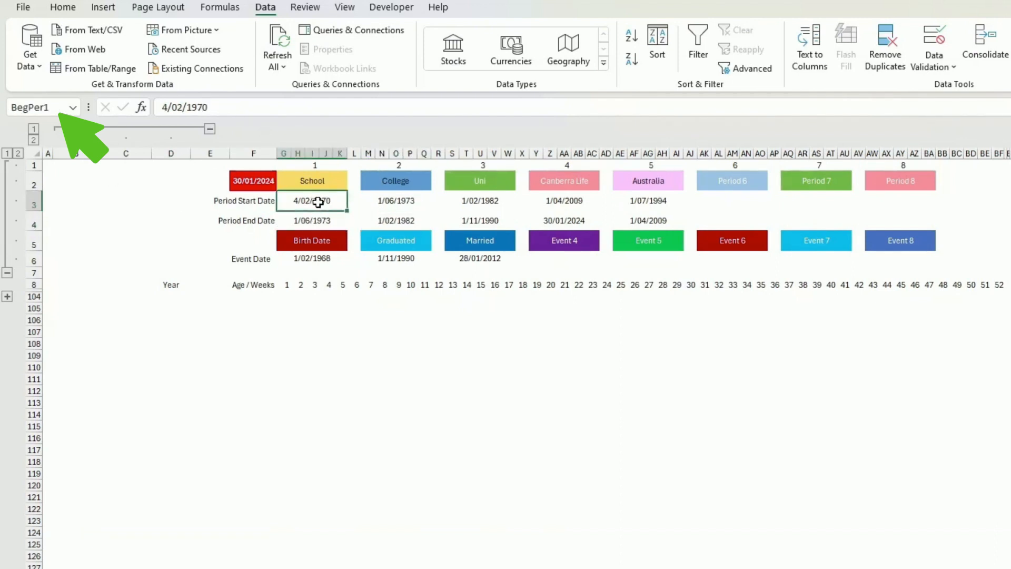
left_click(396, 202)
left_click(481, 200)
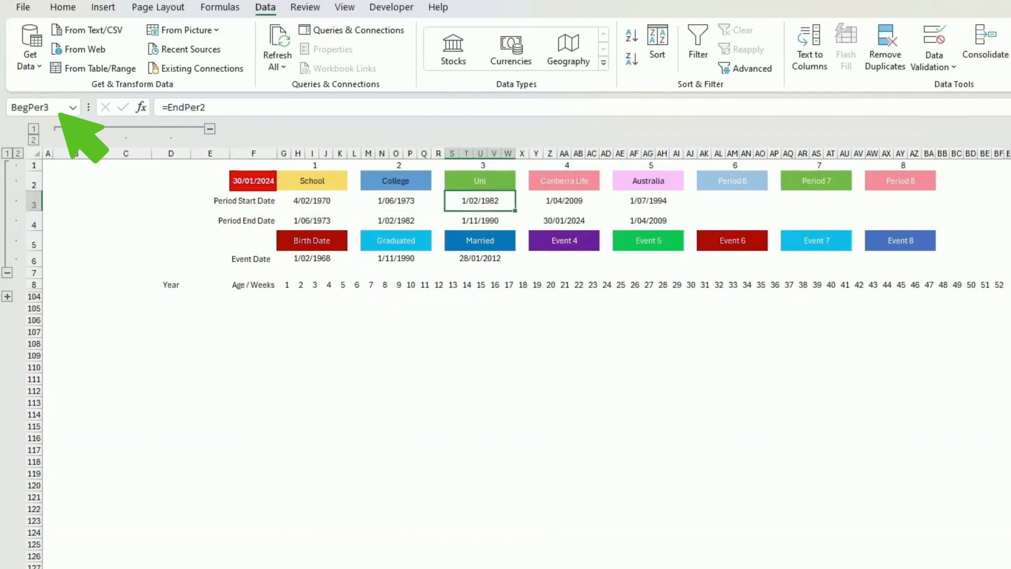
left_click(553, 206)
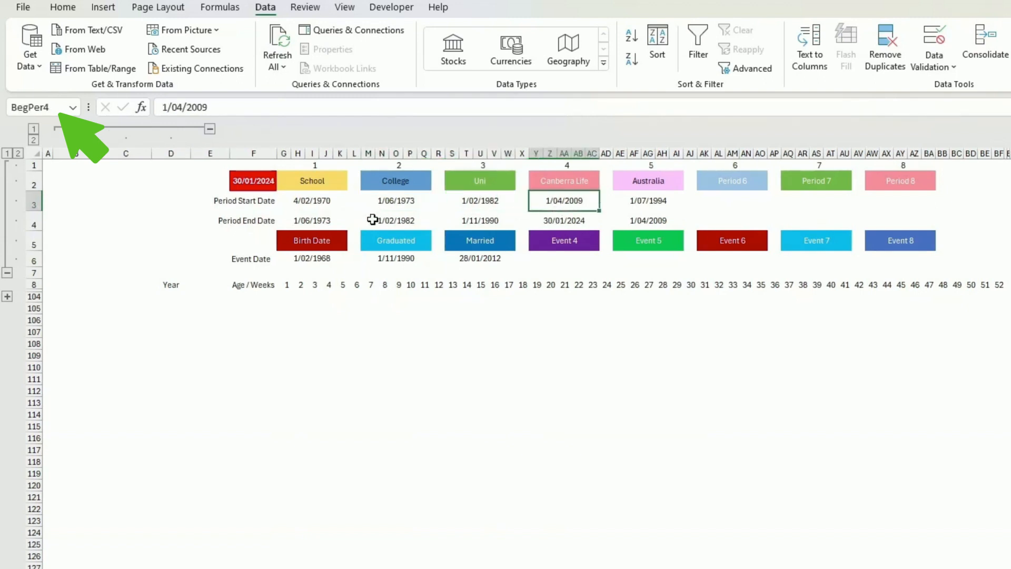
left_click(299, 218)
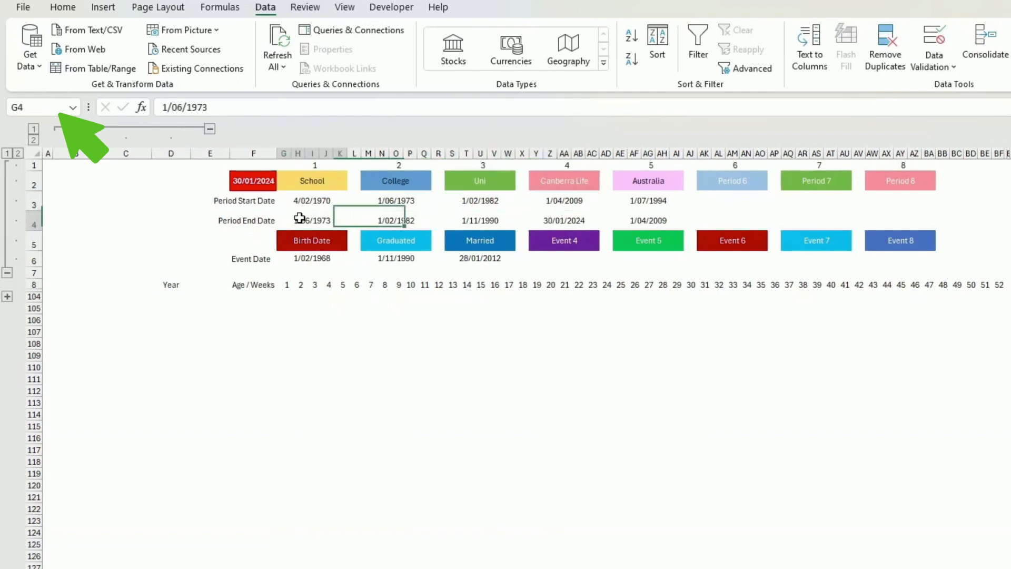
Check the names and contents of the first three event date cells and how Uni's start date references College's end date.
left_click(303, 257)
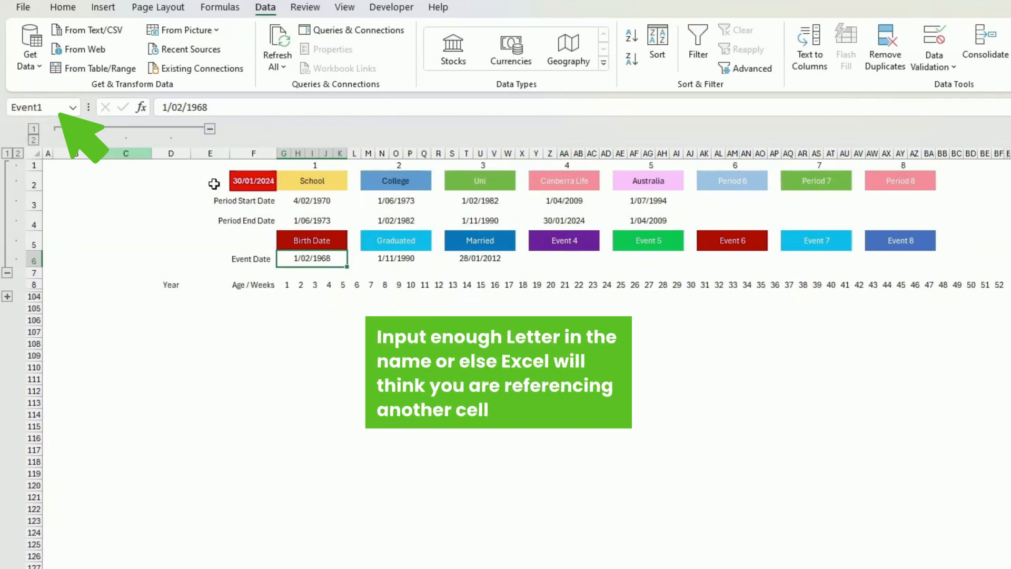
left_click(403, 258)
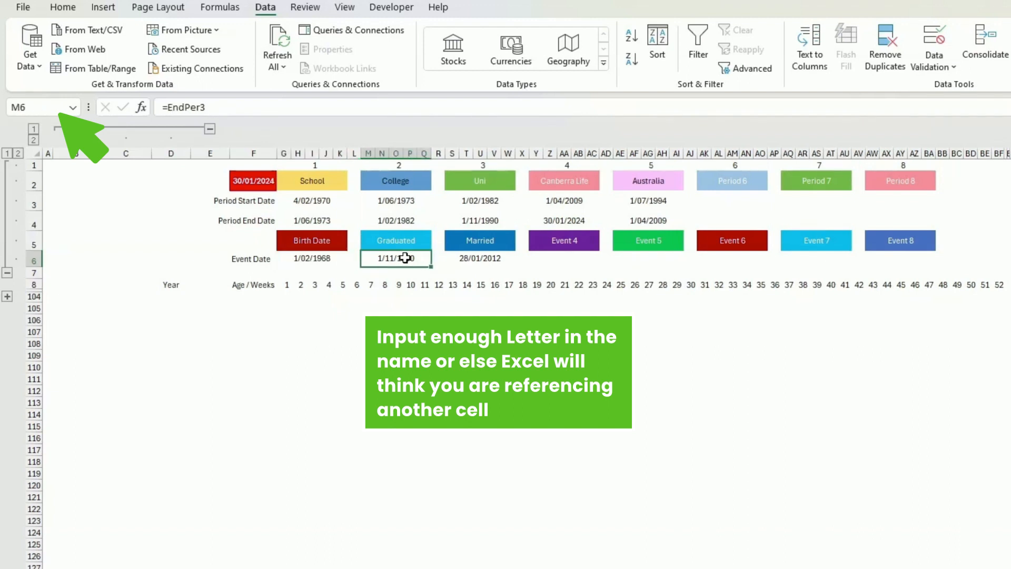
left_click(474, 264)
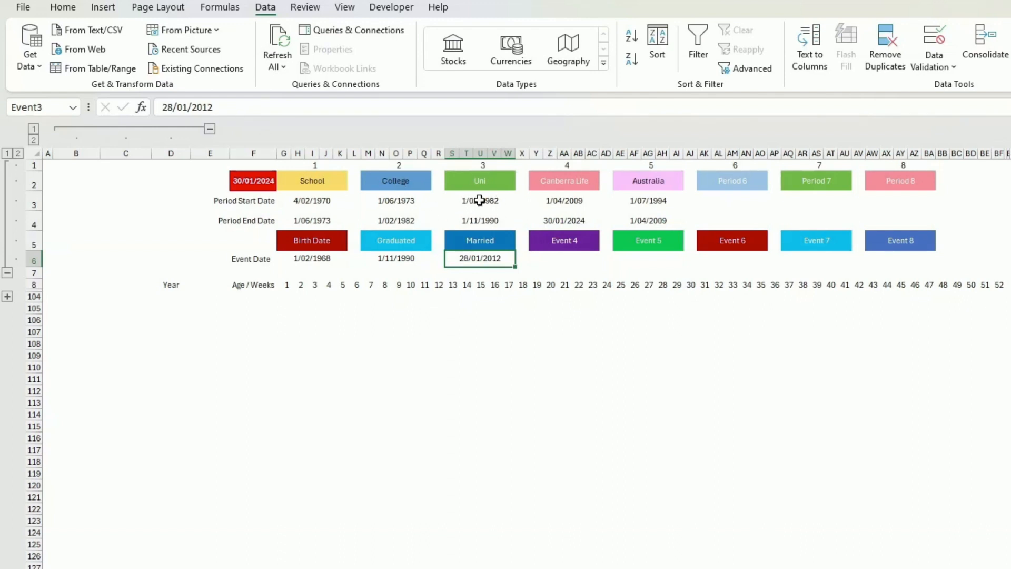
left_click(463, 204)
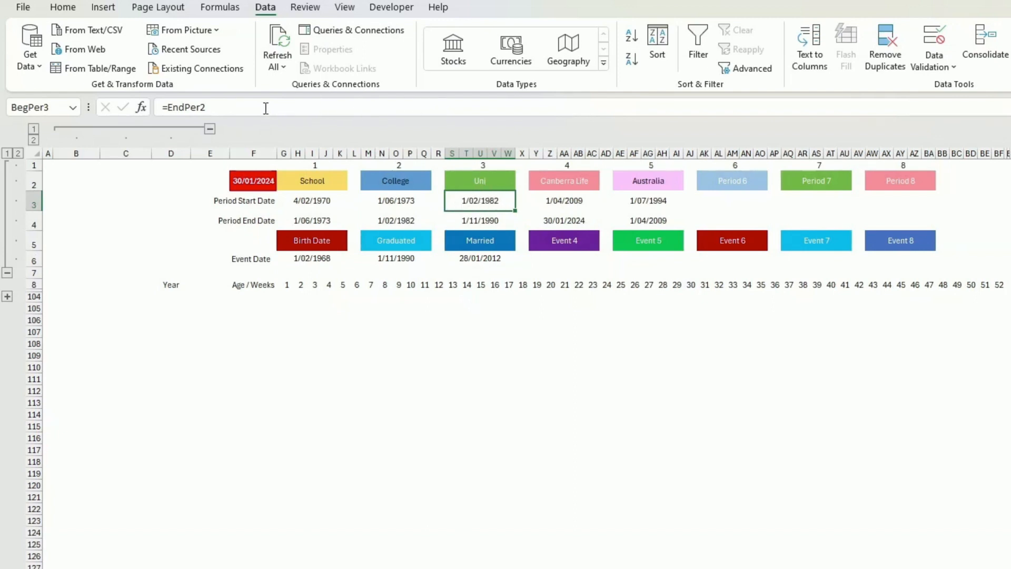
left_click(395, 220)
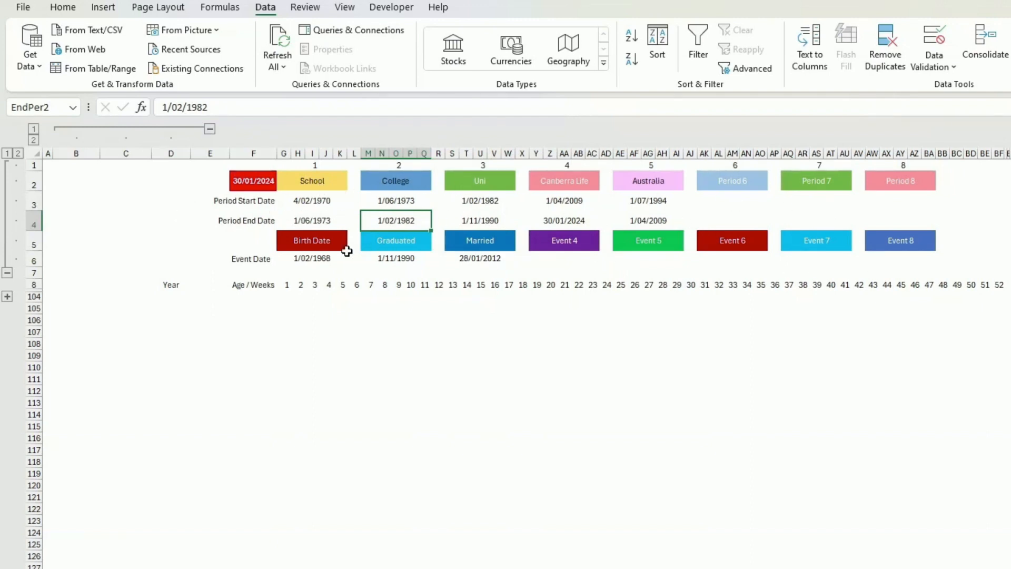
left_click(295, 239)
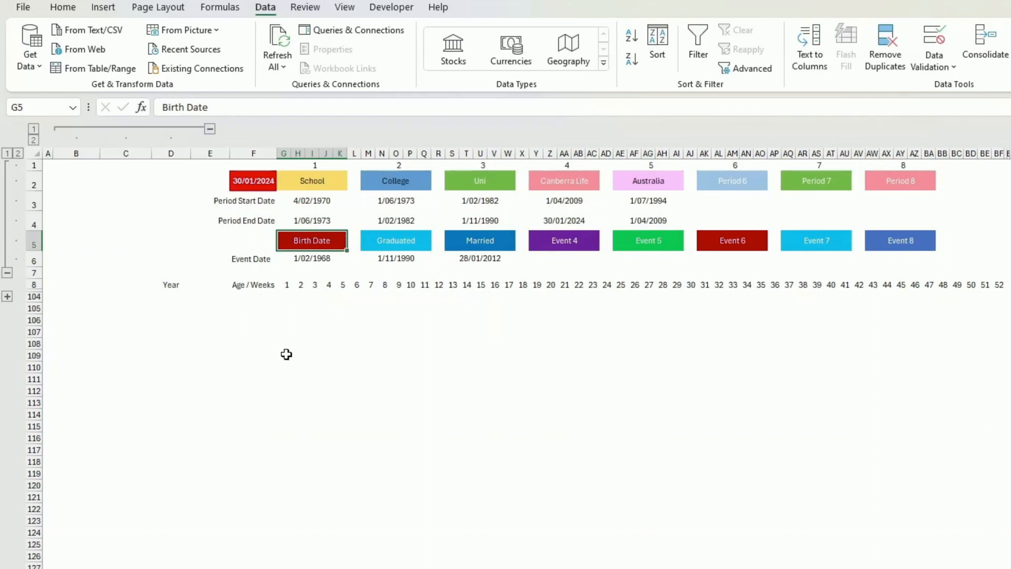
Expand the collapsed row group between rows 8 and 104 to show the yearly calendar grid.
left_click(117, 295)
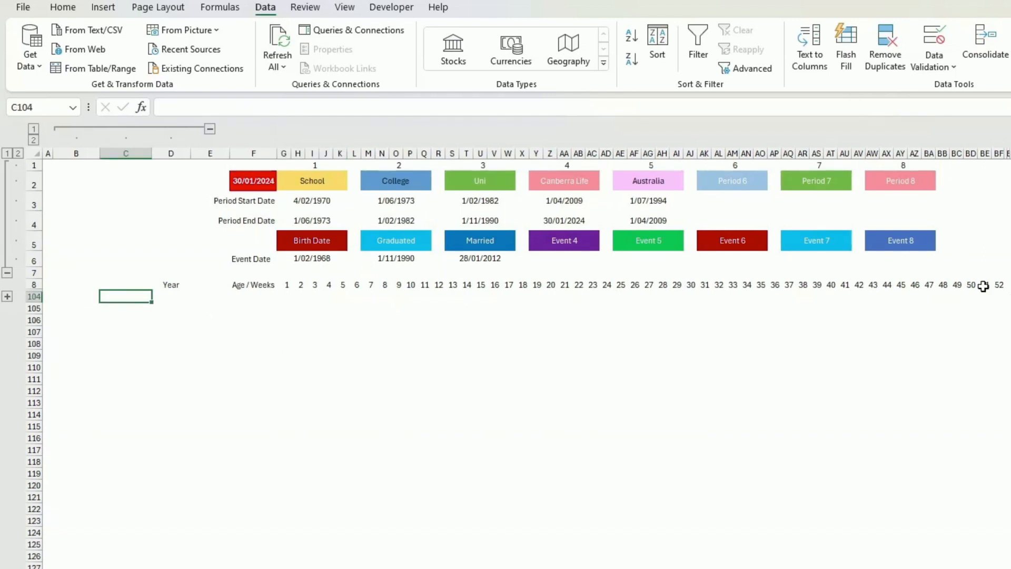
left_click(160, 309)
scroll(160, 313, "down", 1)
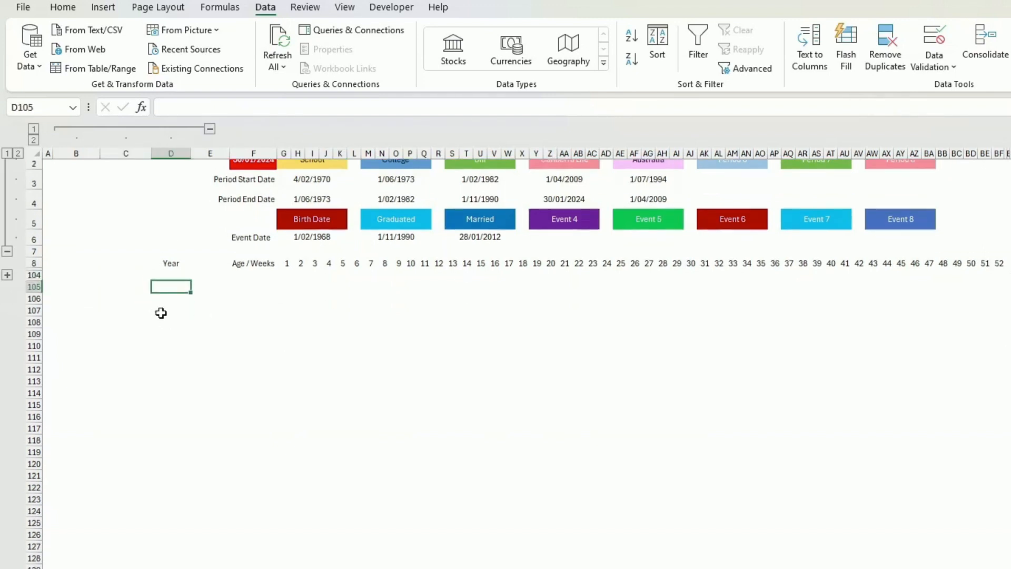
left_click(6, 261)
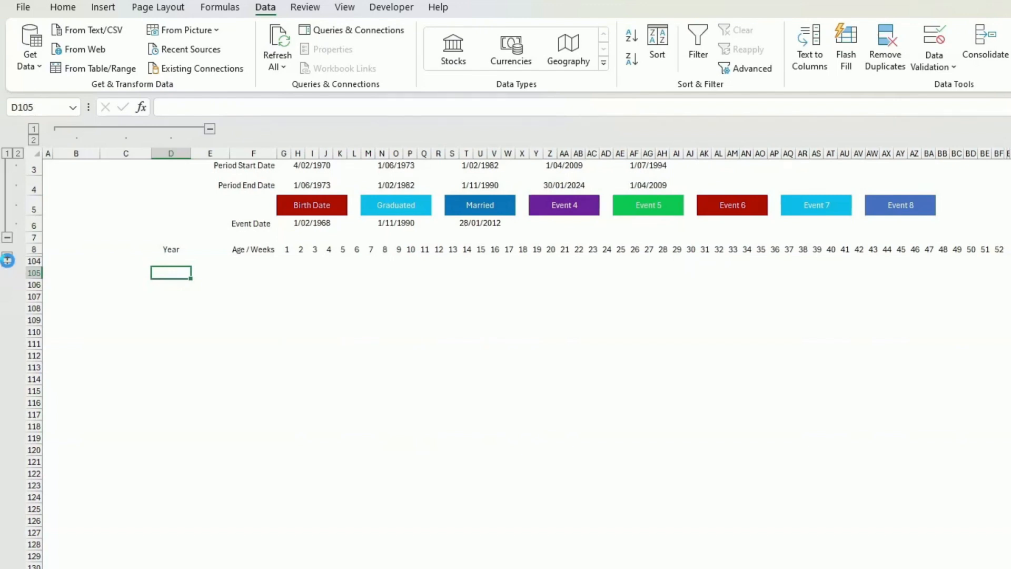
scroll(379, 376, "up", 12)
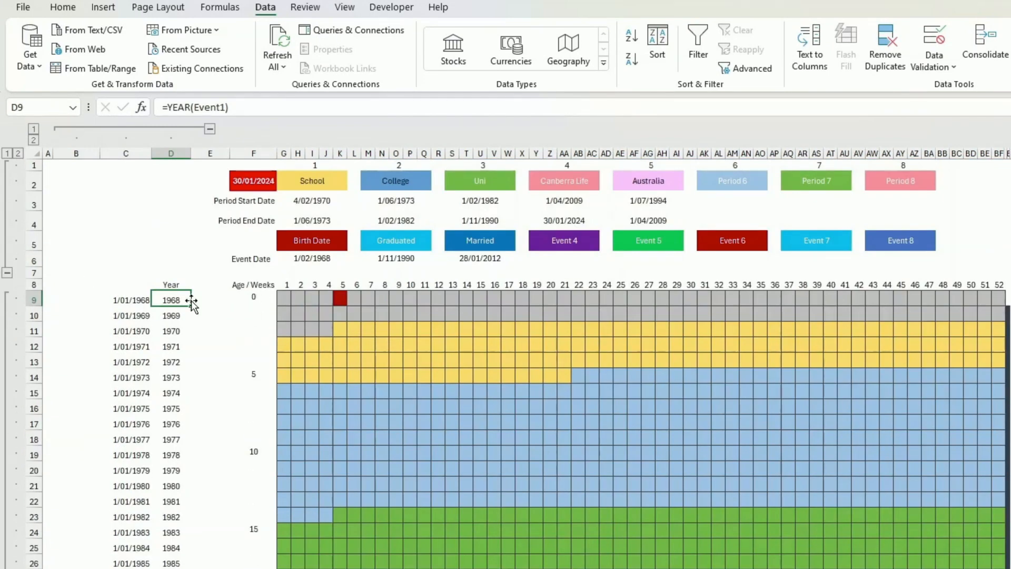
Examine the year formulas in D9 and D10 against the Birth Date event cell and review the years further down.
left_click(298, 258)
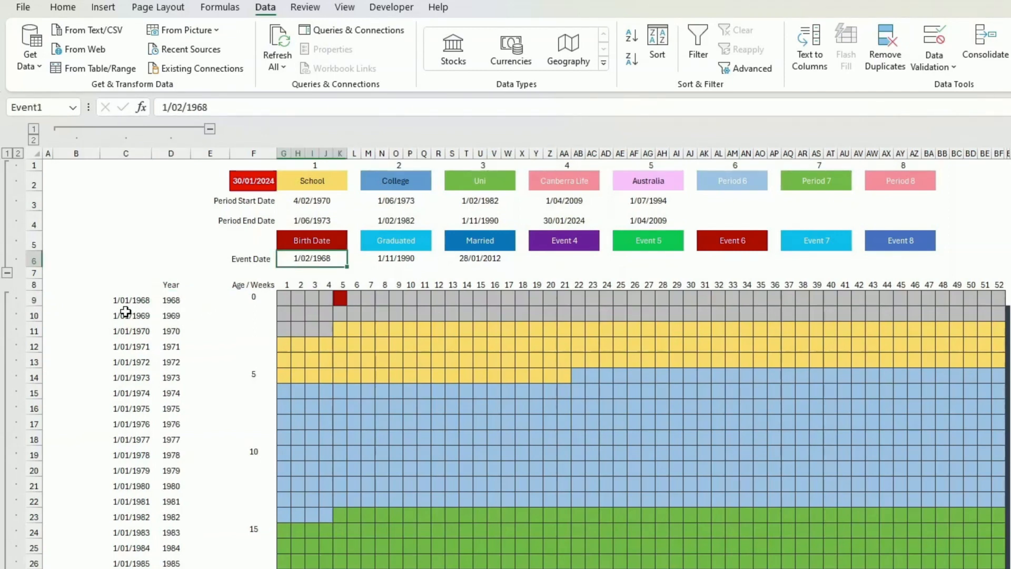
left_click(172, 298)
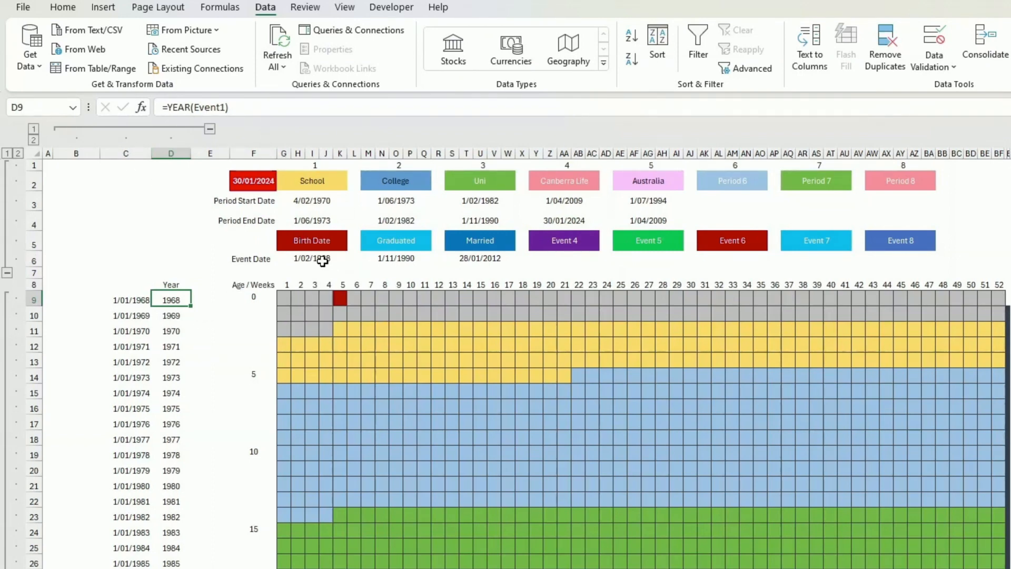
left_click(177, 317)
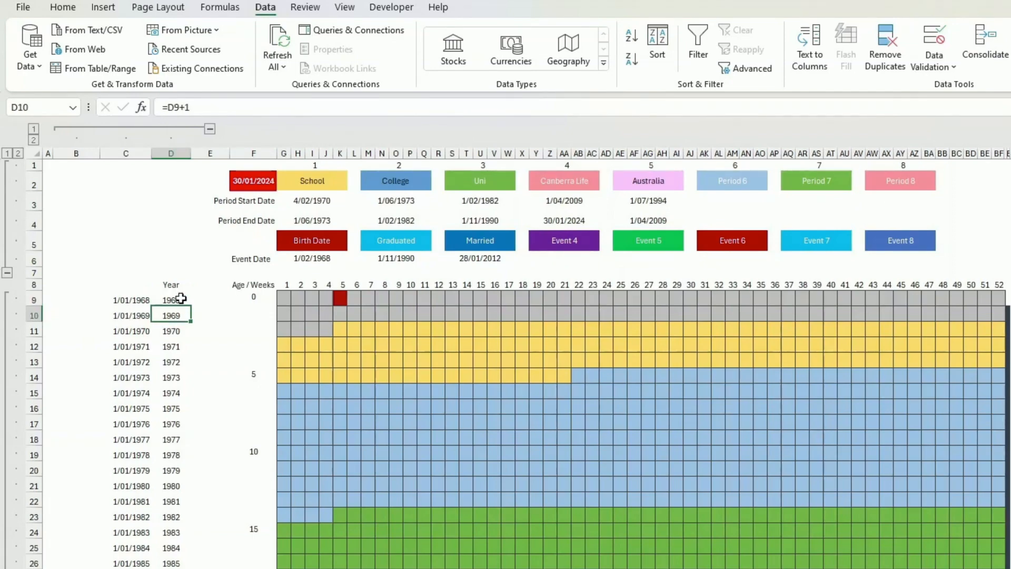
scroll(187, 347, "down", 2)
scroll(188, 350, "down", 5)
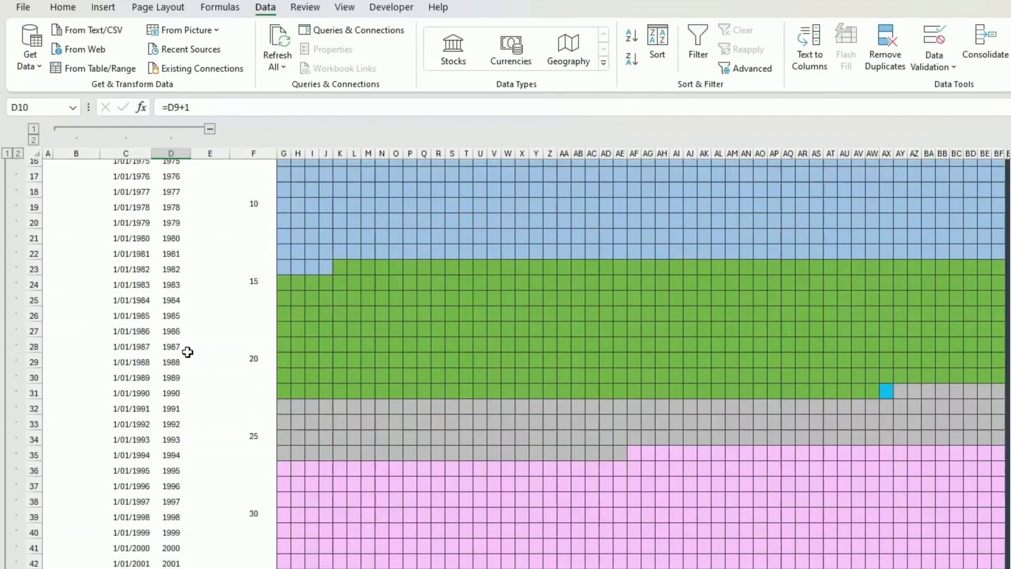
scroll(187, 351, "up", 7)
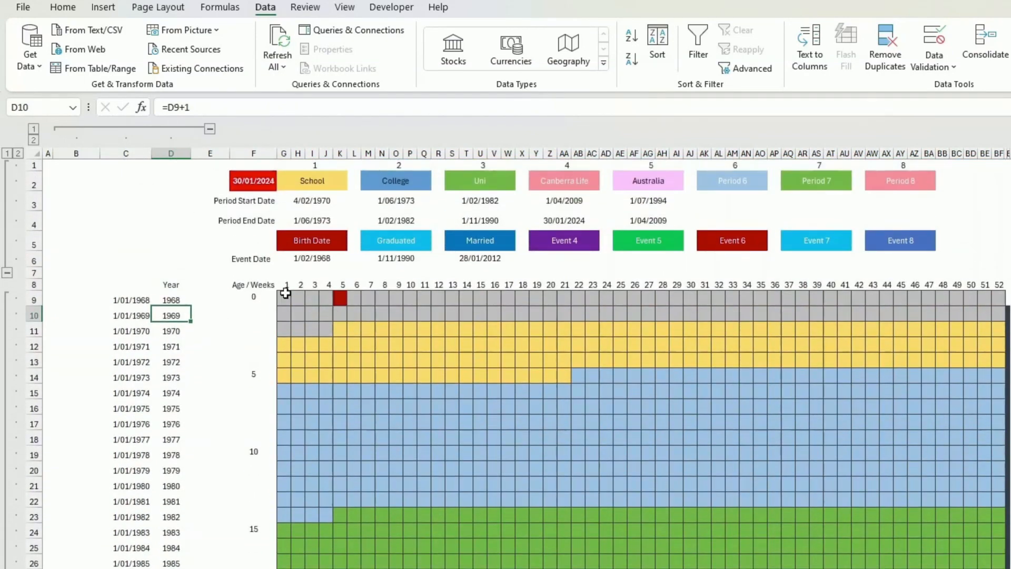
Select the calendar grid from G9 across all 52 week columns and down the year rows to review its extent.
left_click_drag(282, 297, 999, 298)
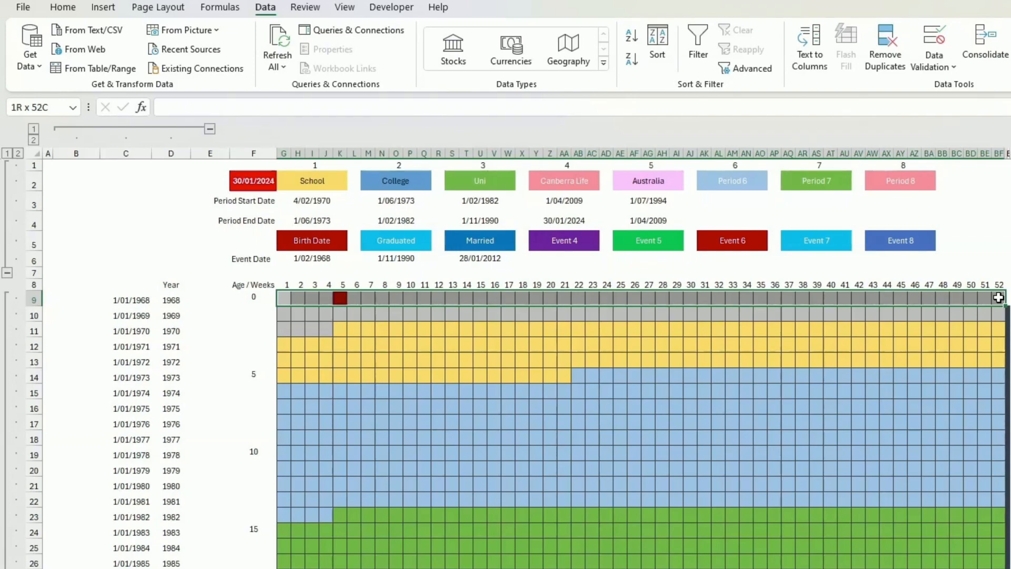
left_click_drag(999, 298, 1010, 568)
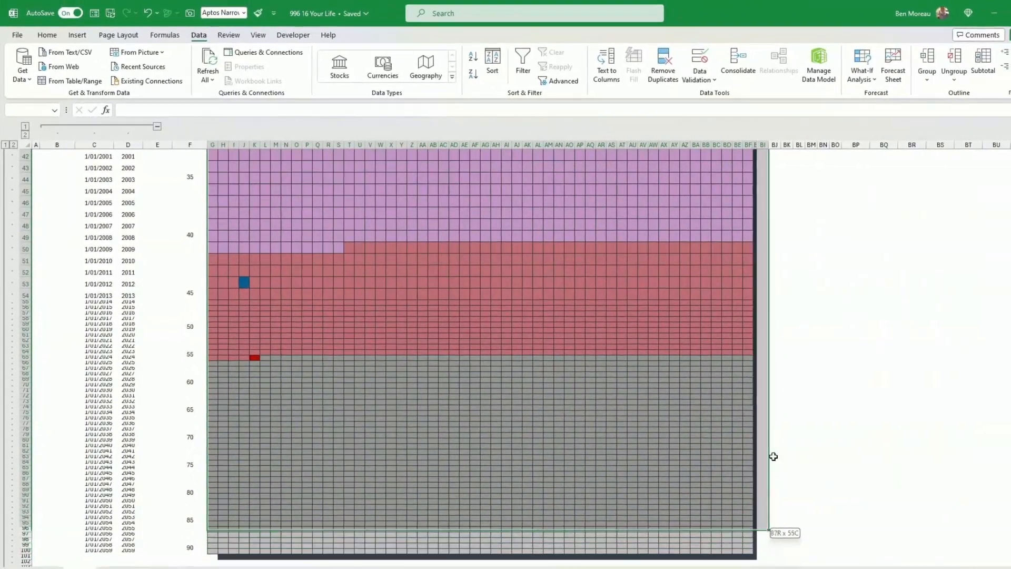
left_click_drag(773, 456, 750, 250)
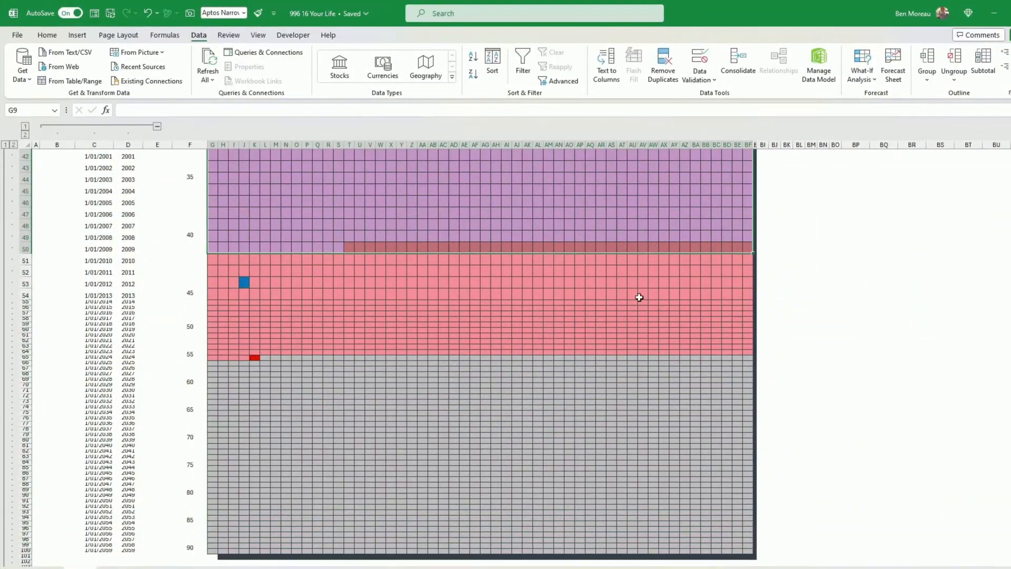
scroll(637, 298, "up", 3)
scroll(637, 298, "up", 10)
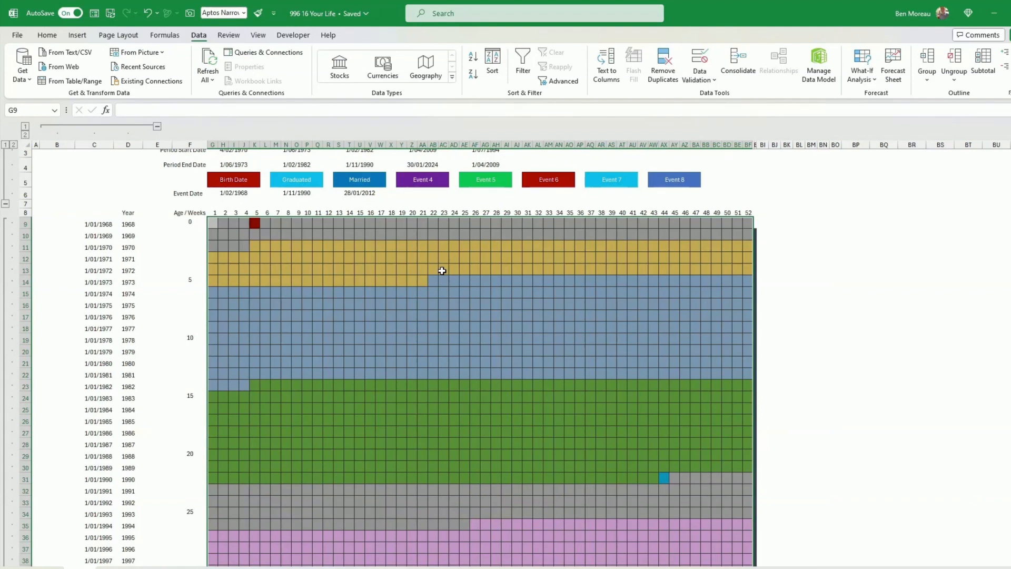
left_click(420, 263)
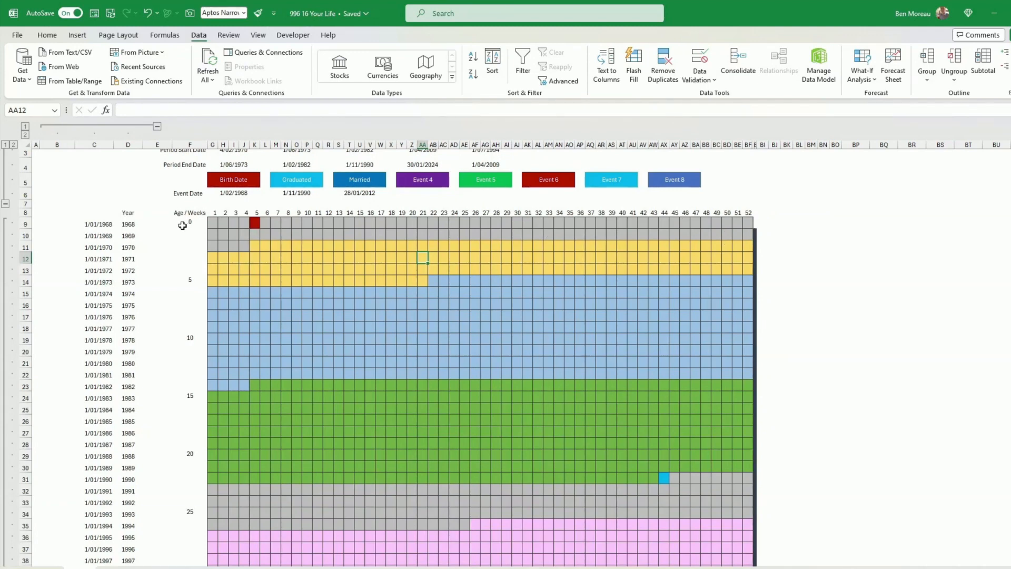
Examine the date formula in C9, the year cell it references, and the matching cells down columns C and D.
left_click_drag(129, 227, 130, 421)
left_click(104, 224)
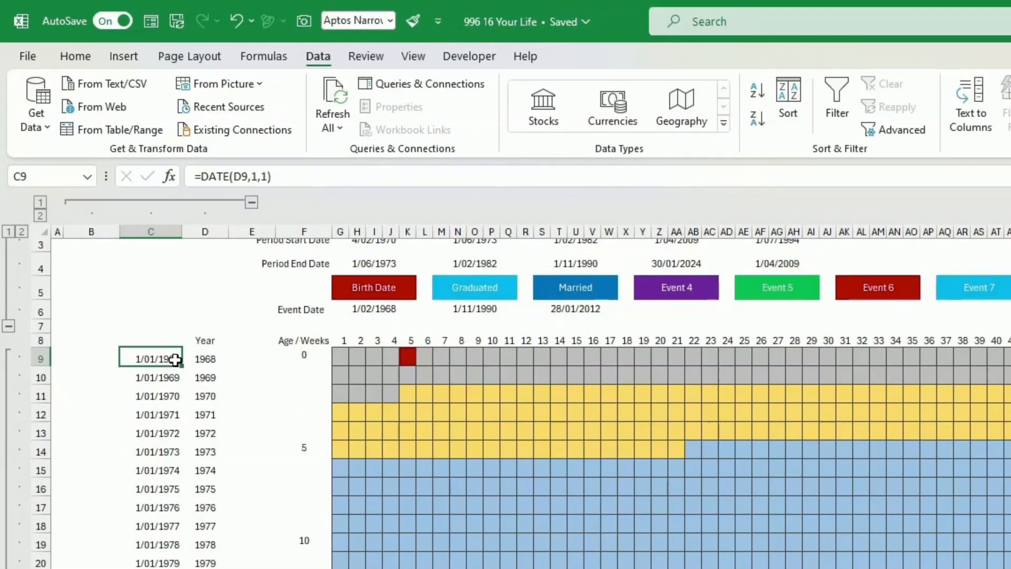
left_click(211, 356)
left_click(149, 357)
left_click_drag(182, 365, 179, 567)
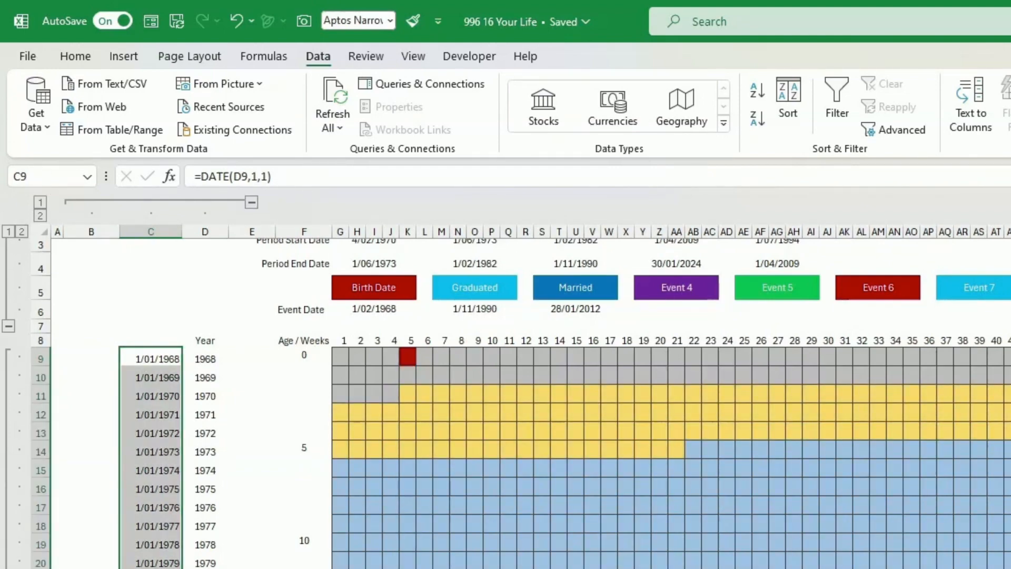
Check the date and year formulas in row 100, comparing C100 with D100.
left_click(205, 566)
scroll(505, 403, "down", 11)
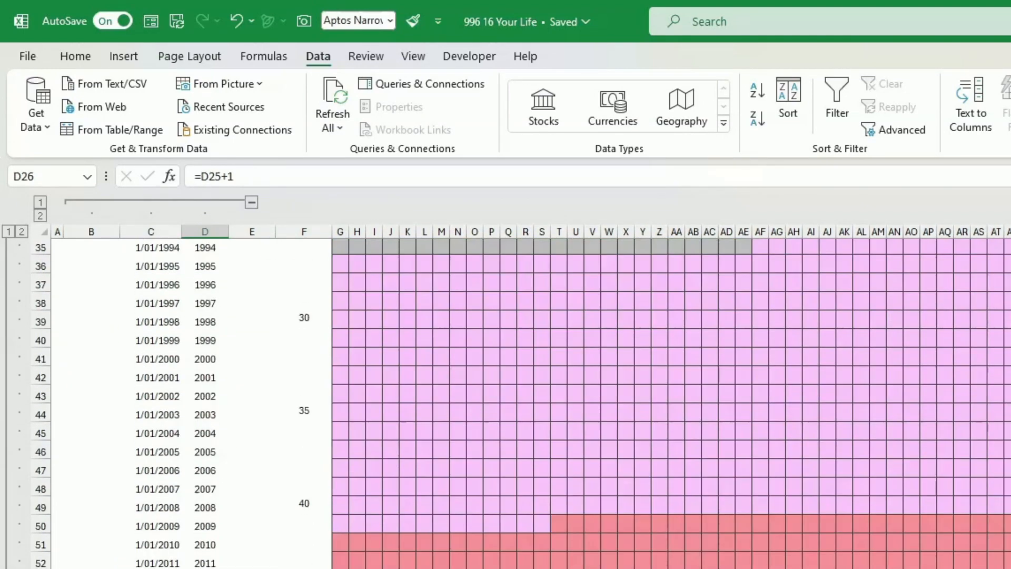
scroll(505, 402, "down", 3)
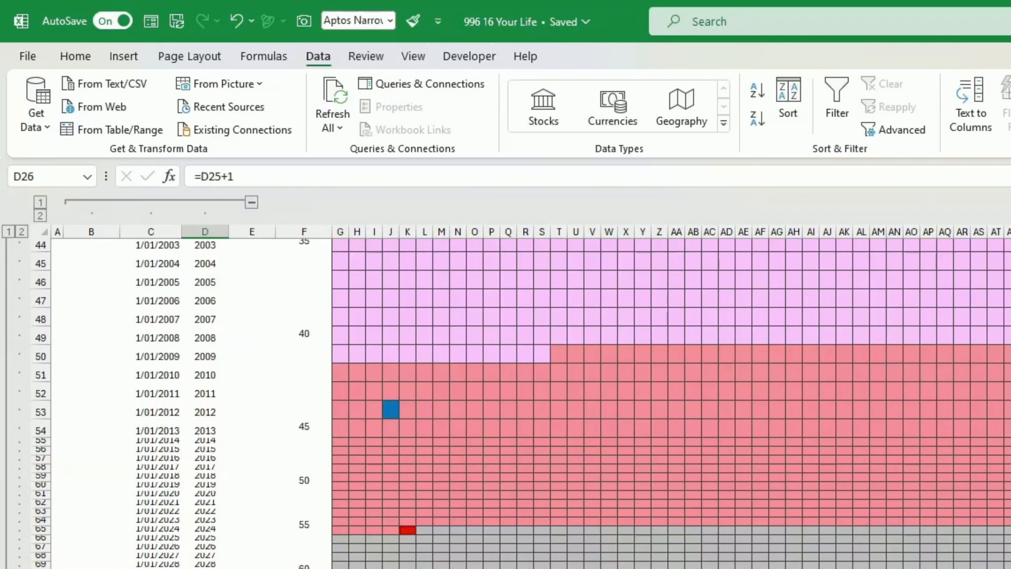
left_click(150, 566)
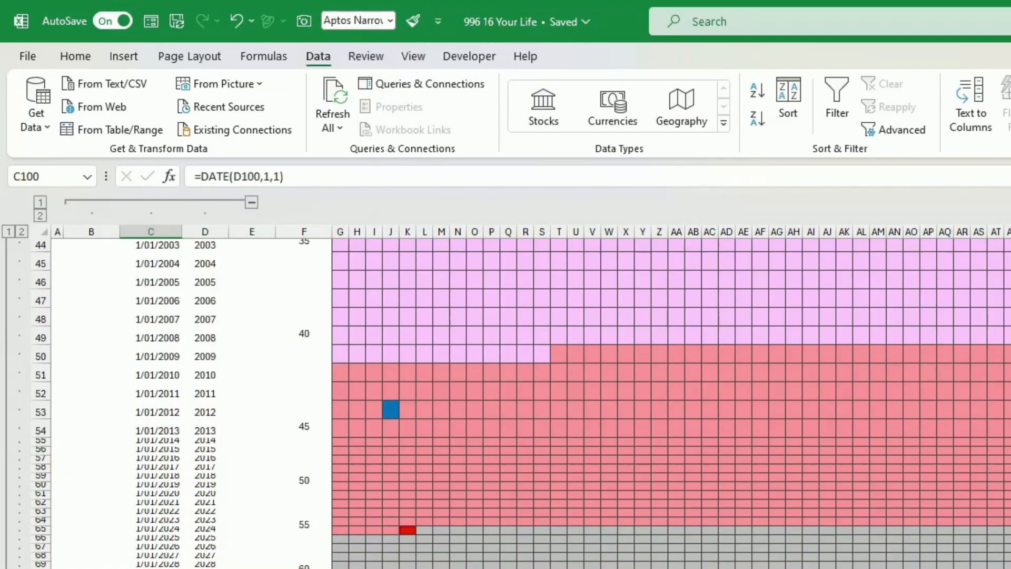
key("Right")
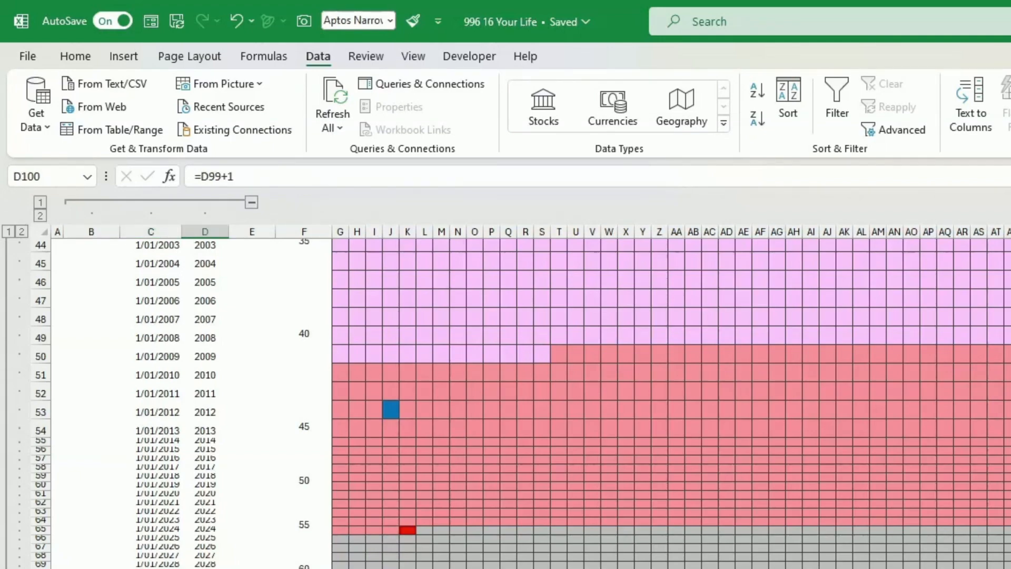
key("Left")
scroll(521, 403, "up", 14)
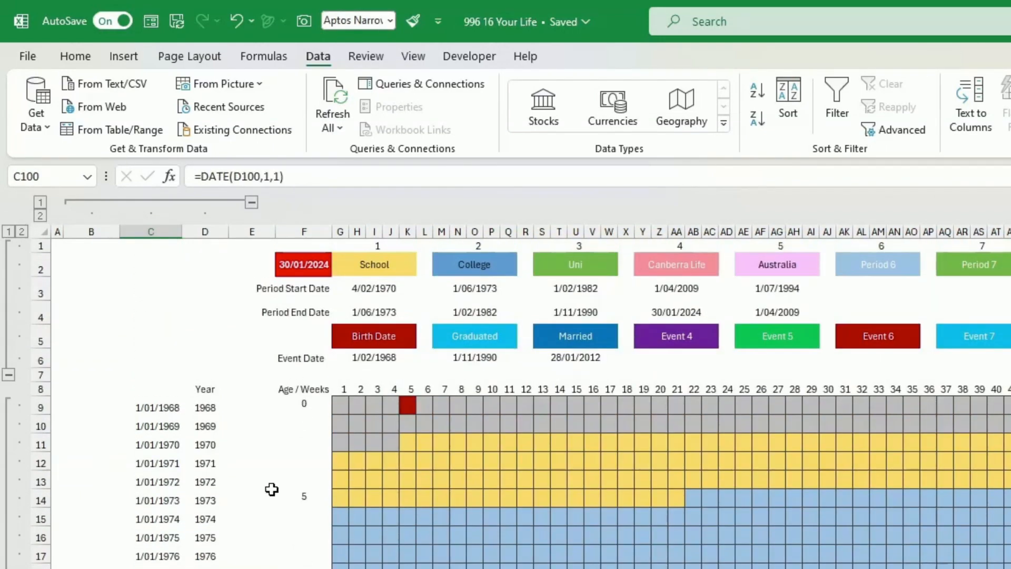
Select rows 9 to 18 and reduce their height to make the calendar's first ten years more compact.
left_click(303, 402)
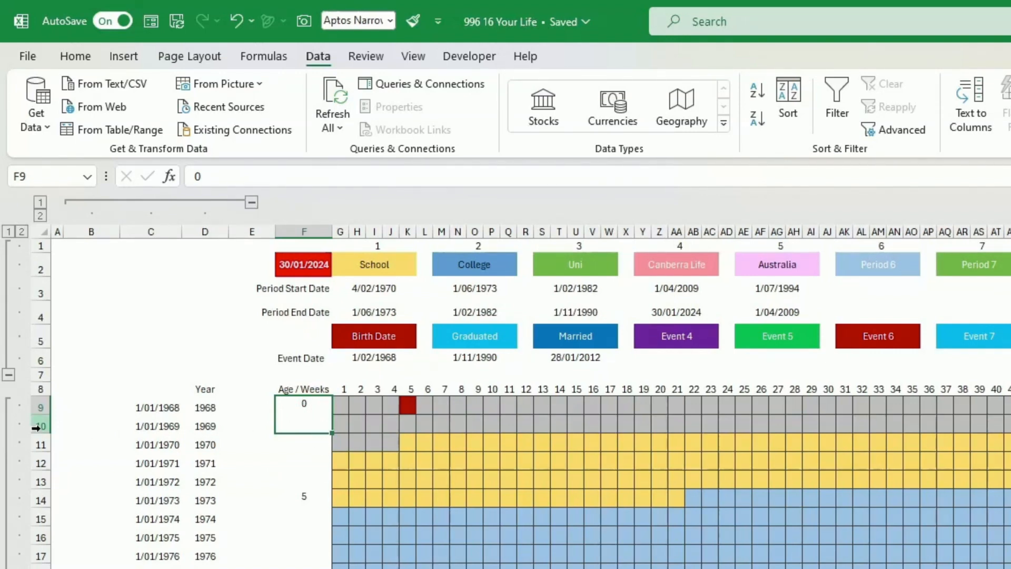
left_click_drag(42, 406, 40, 533)
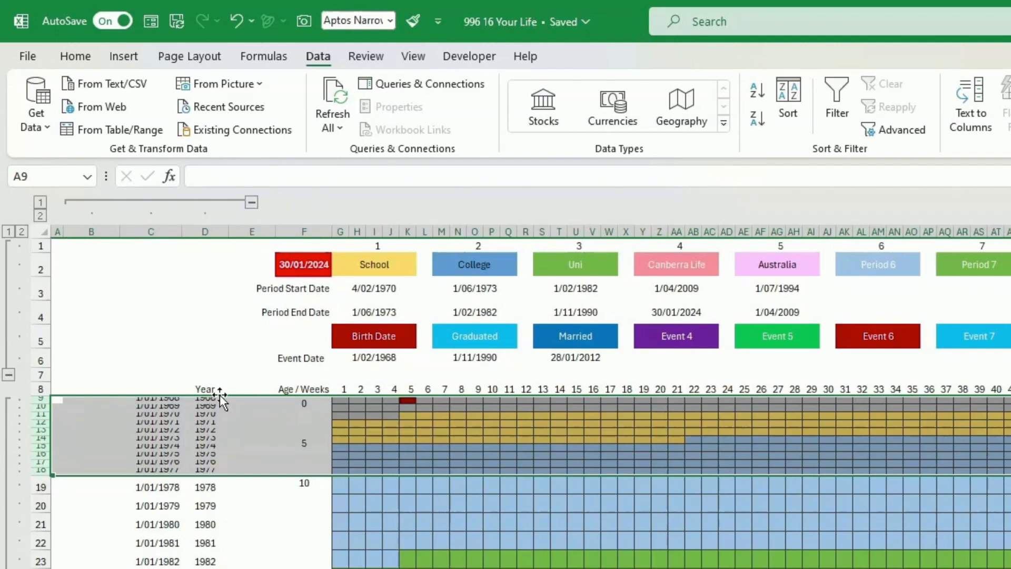
key("ctrl+z")
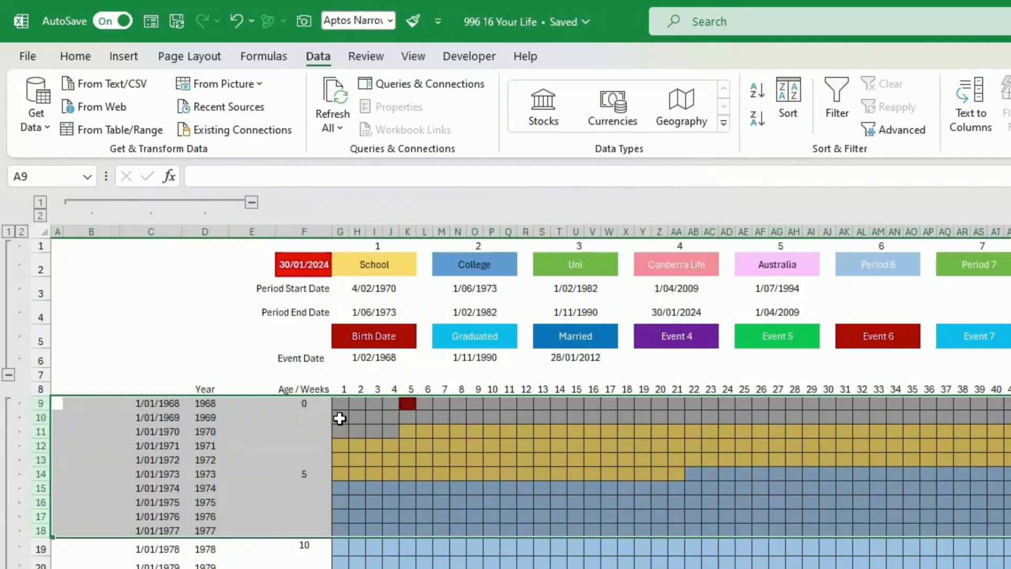
Examine the starting age in F9 and the five-year increment formulas in F14, F19, F24 and the next age label.
left_click(309, 404)
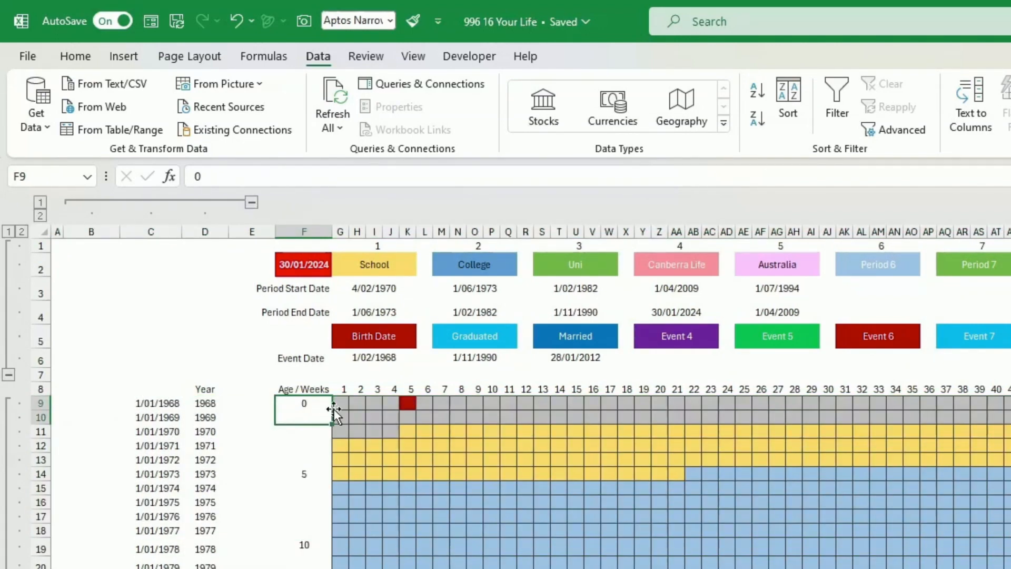
left_click(311, 476)
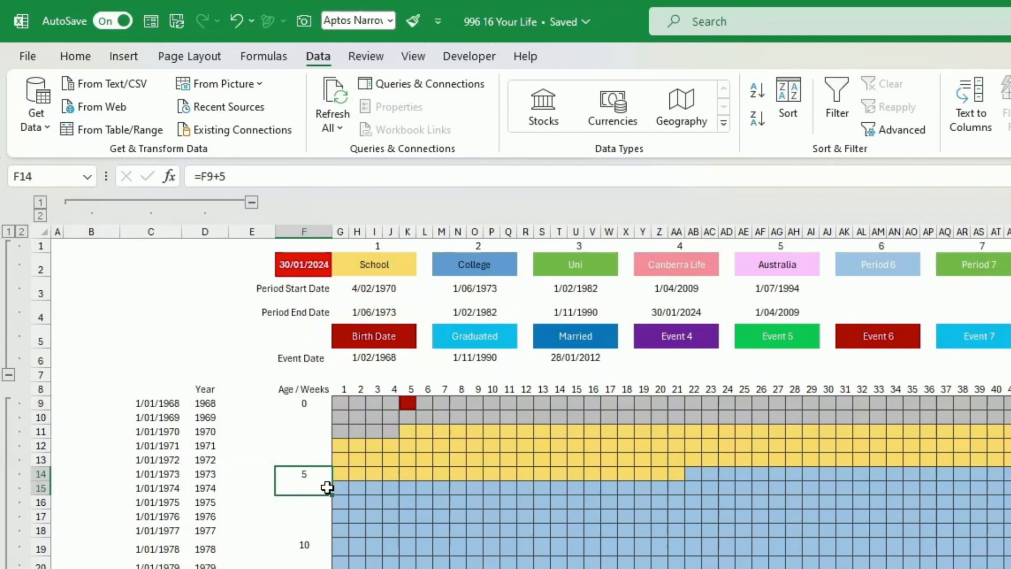
left_click(314, 403)
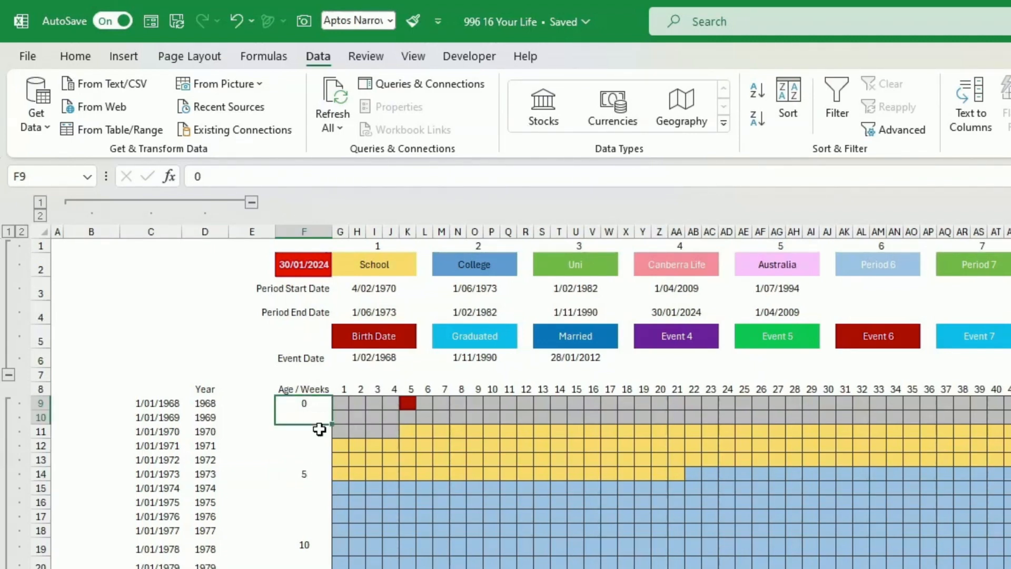
left_click(317, 470)
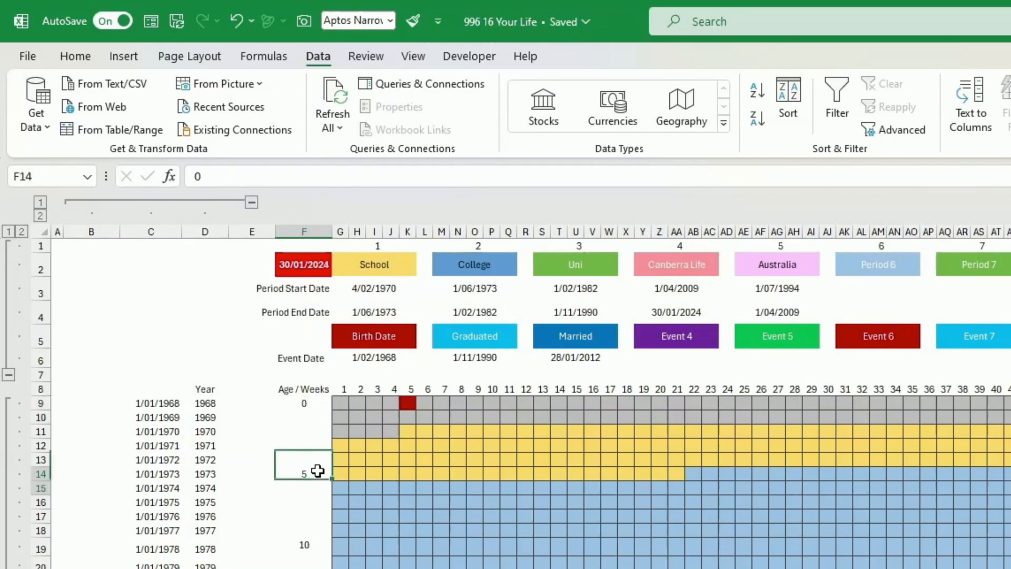
left_click(313, 543)
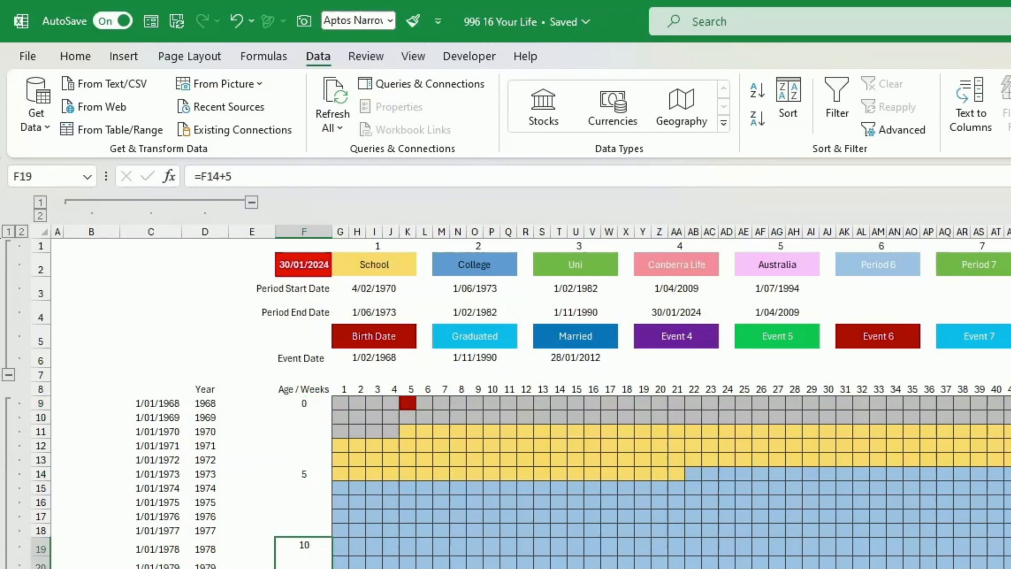
left_click(311, 566)
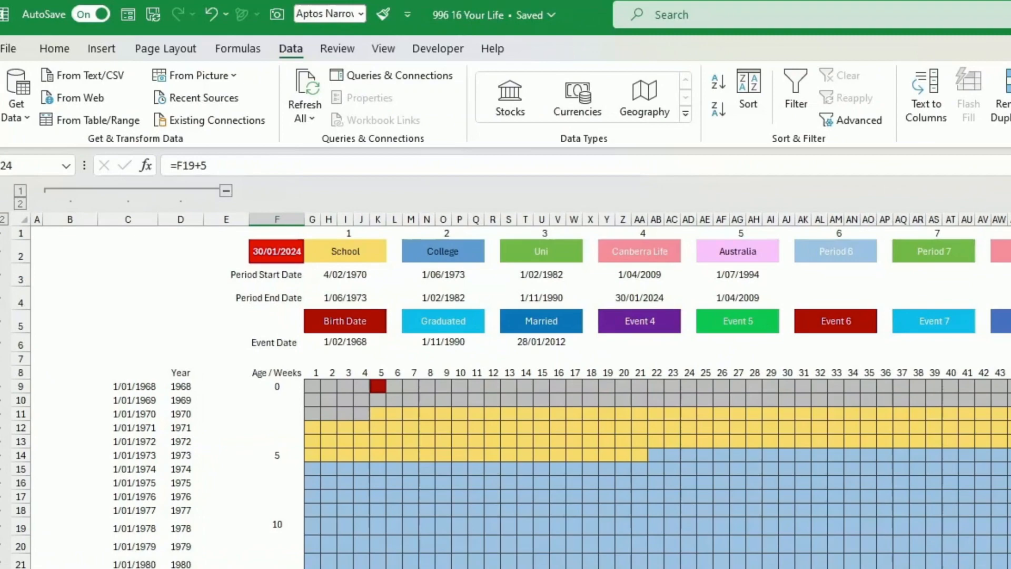
left_click(168, 566)
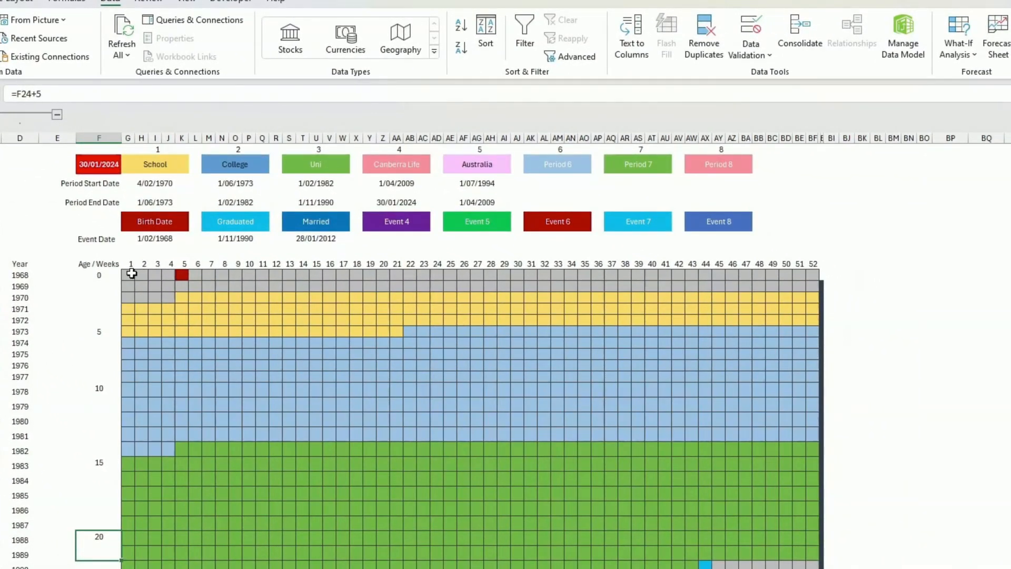
Select the calendar grid from G9 across all 52 week columns and review it from the first year row.
left_click_drag(128, 274, 813, 568)
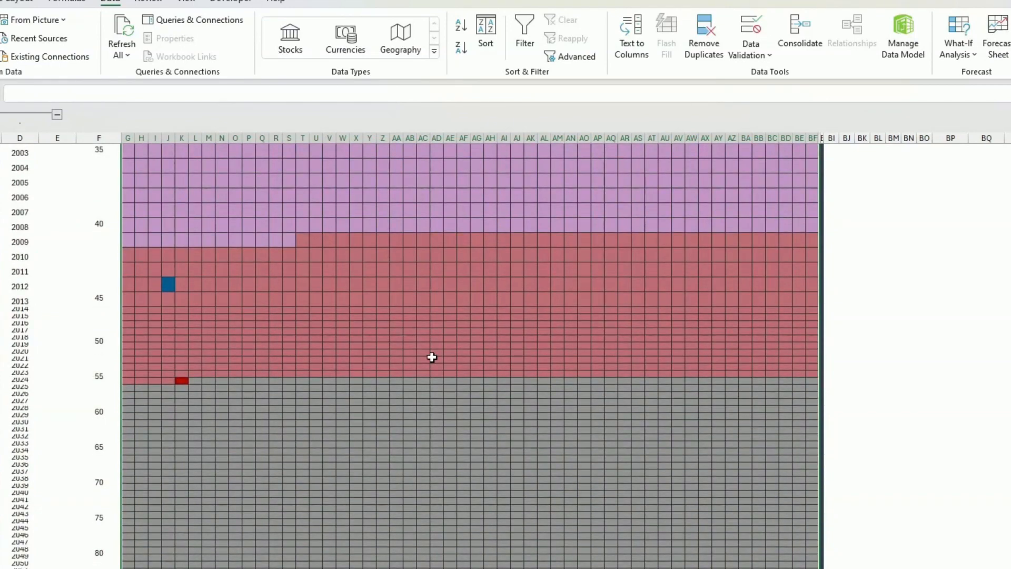
scroll(435, 349, "up", 5)
scroll(452, 348, "up", 10)
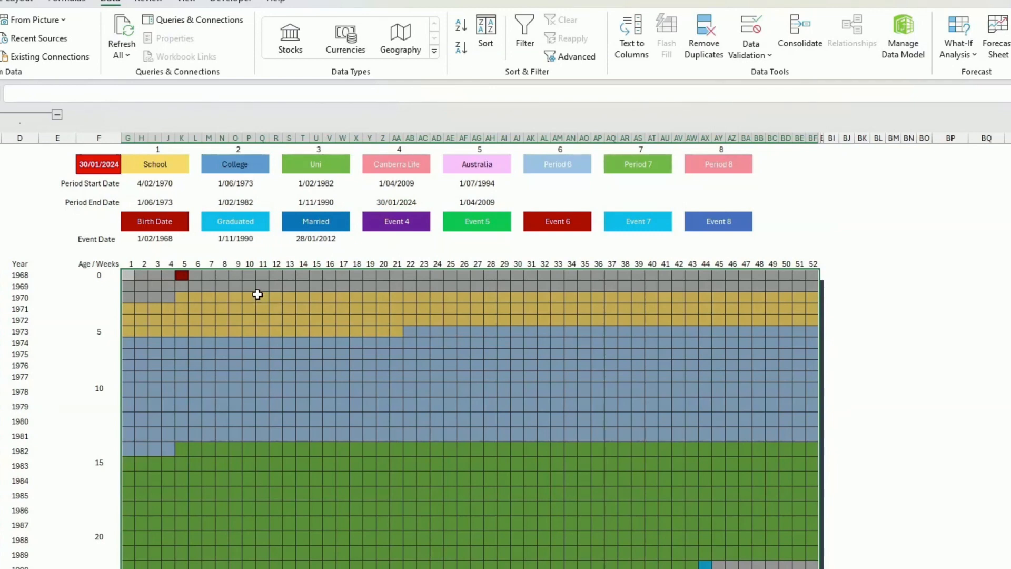
left_click(0, 1)
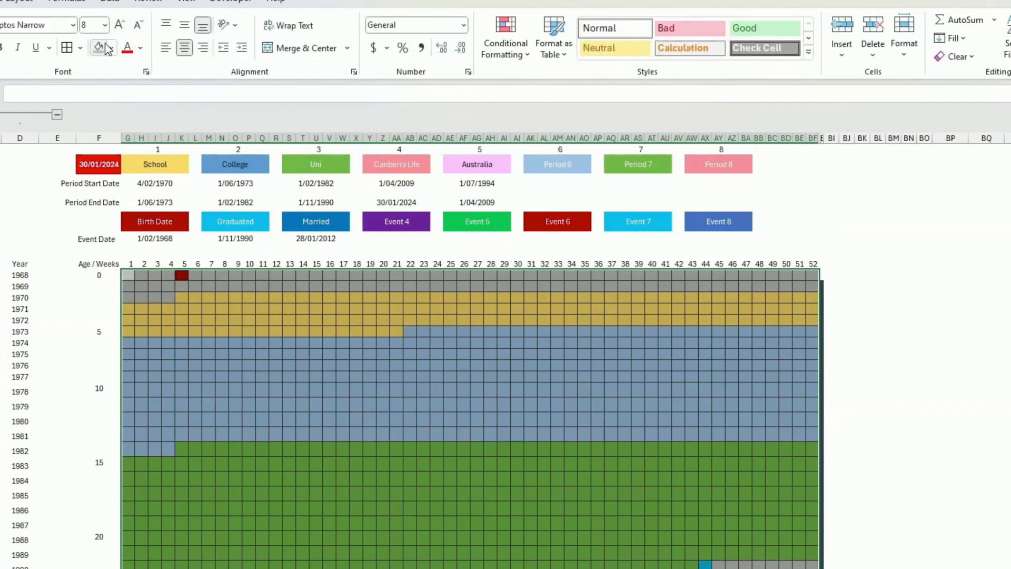
Review the coloured period blocks down the calendar, including the grey future years, and return to the first years.
left_click(262, 391)
scroll(302, 358, "down", 5)
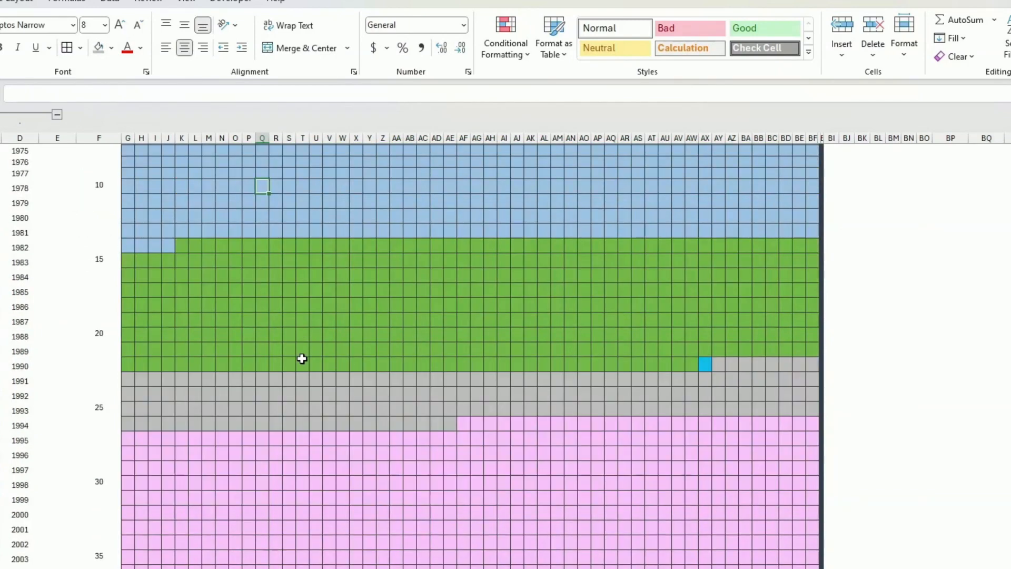
scroll(302, 359, "down", 8)
scroll(314, 350, "down", 3)
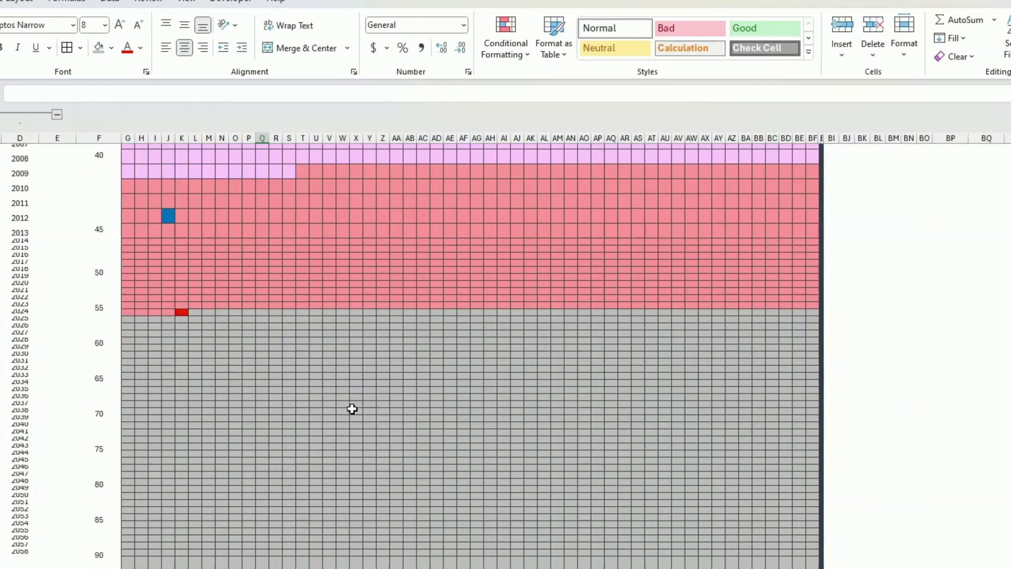
left_click(351, 409)
left_click(554, 470)
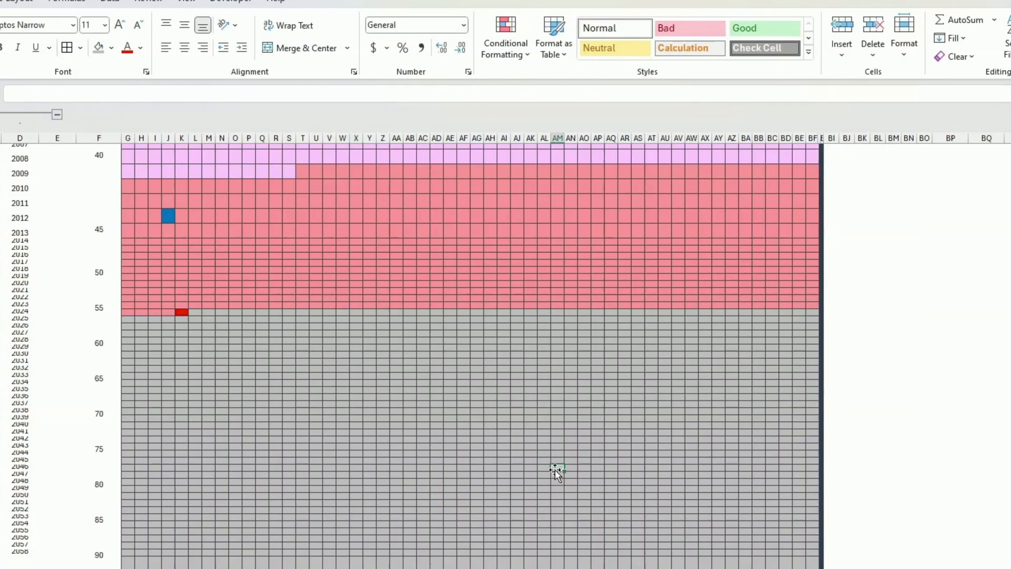
scroll(553, 468, "up", 15)
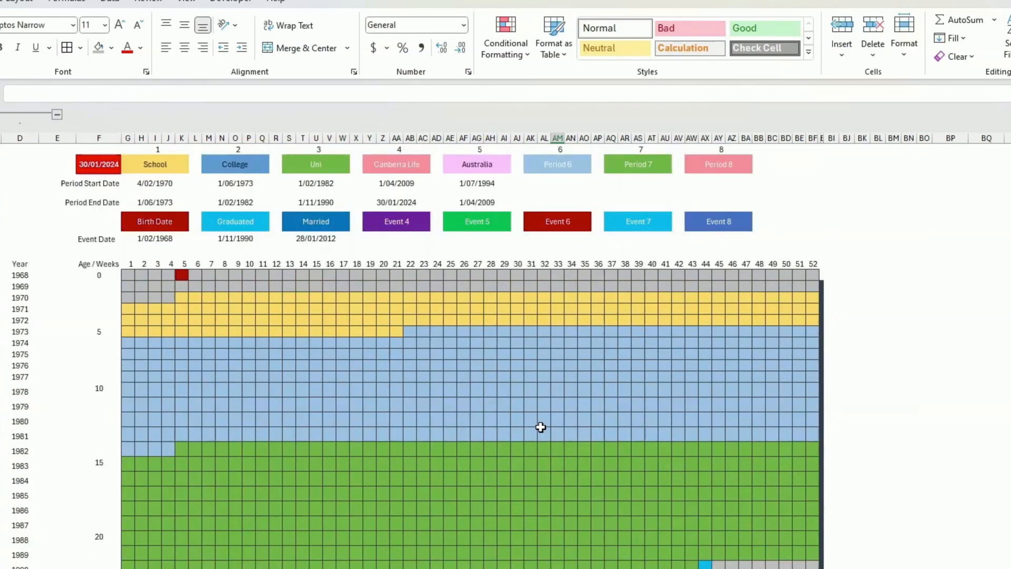
left_click(612, 363)
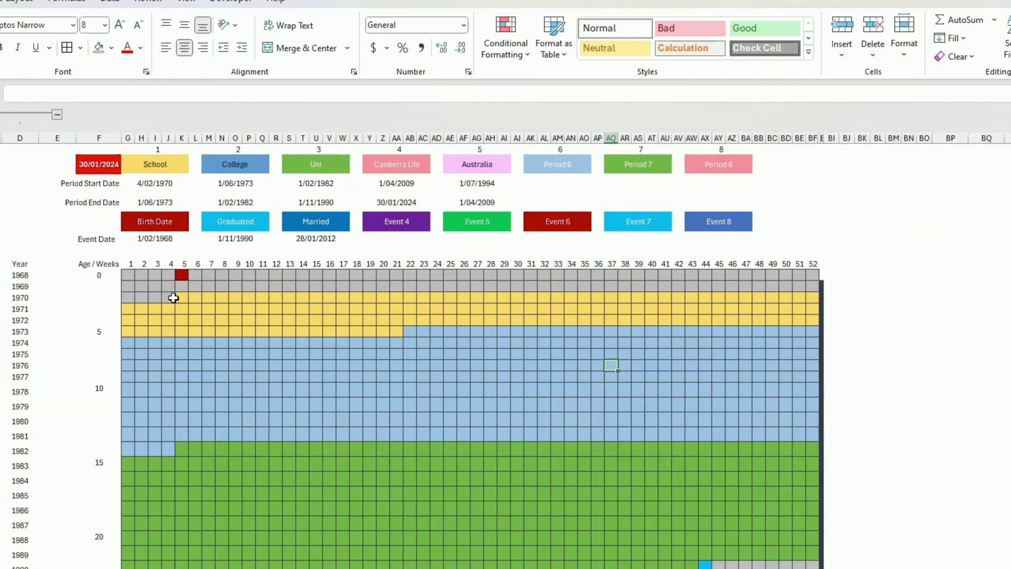
Compare the School period heading with its yellow weeks in the grid and check the heading's fill colour choice.
left_click(160, 161)
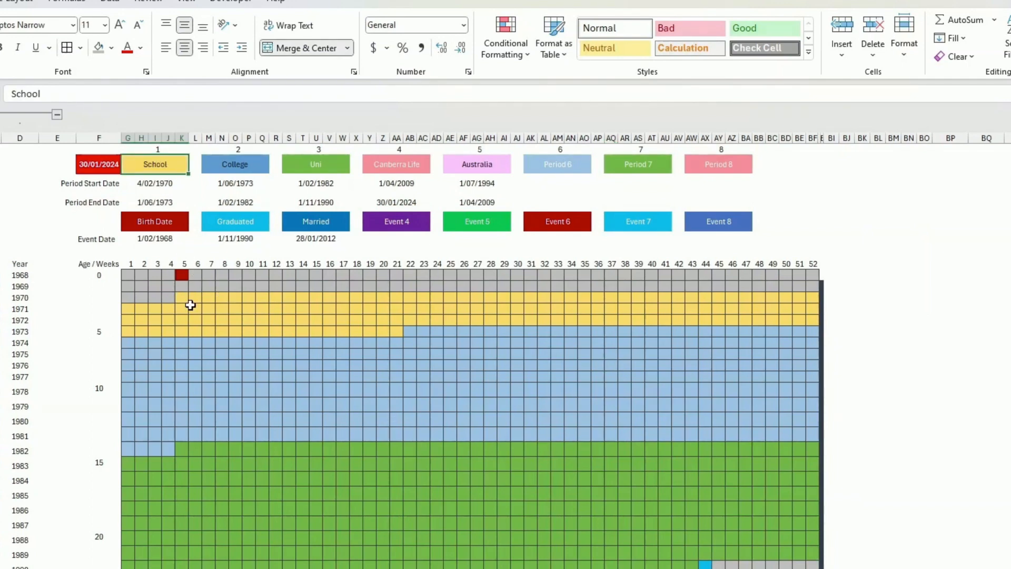
left_click_drag(182, 296, 388, 325)
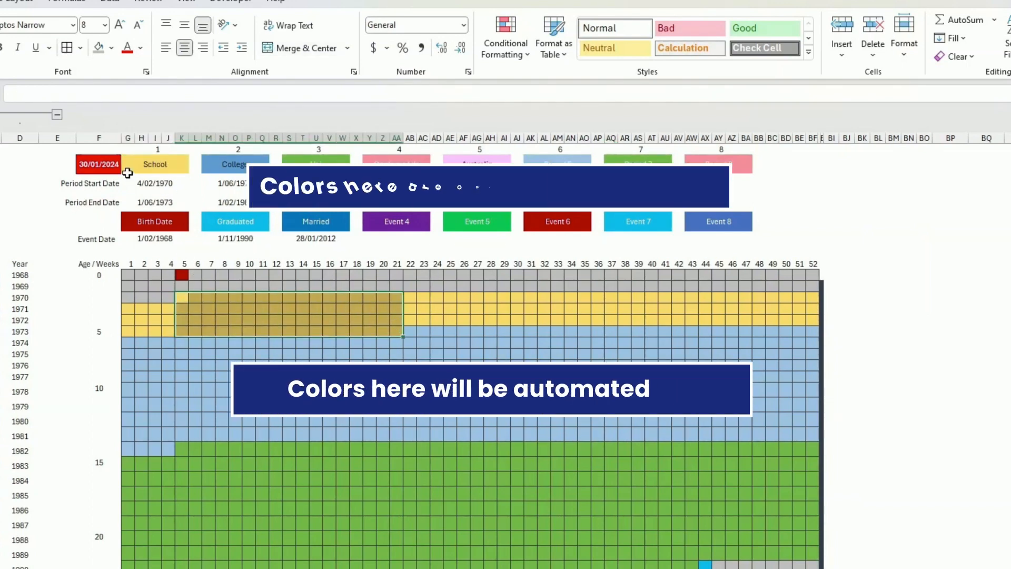
left_click(147, 165)
left_click(111, 49)
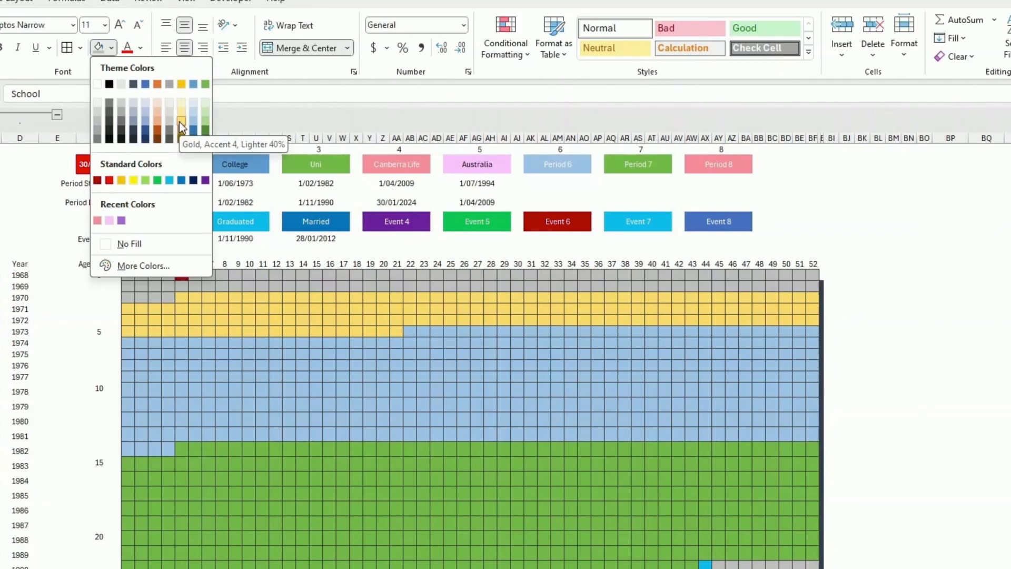
left_click(224, 335)
Apply the theme blue fill to the College period heading and select the Uni heading.
left_click(233, 163)
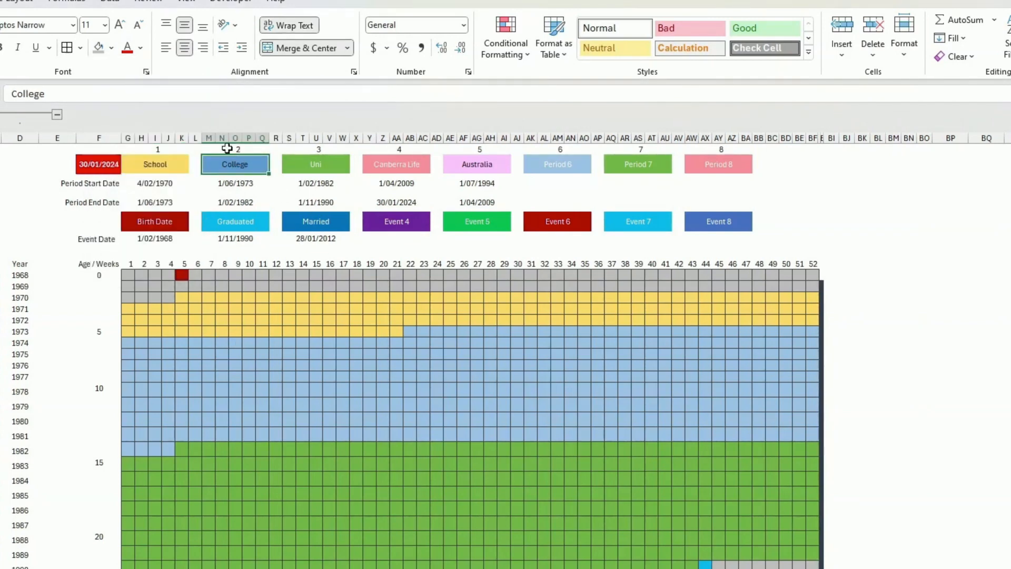
left_click(112, 48)
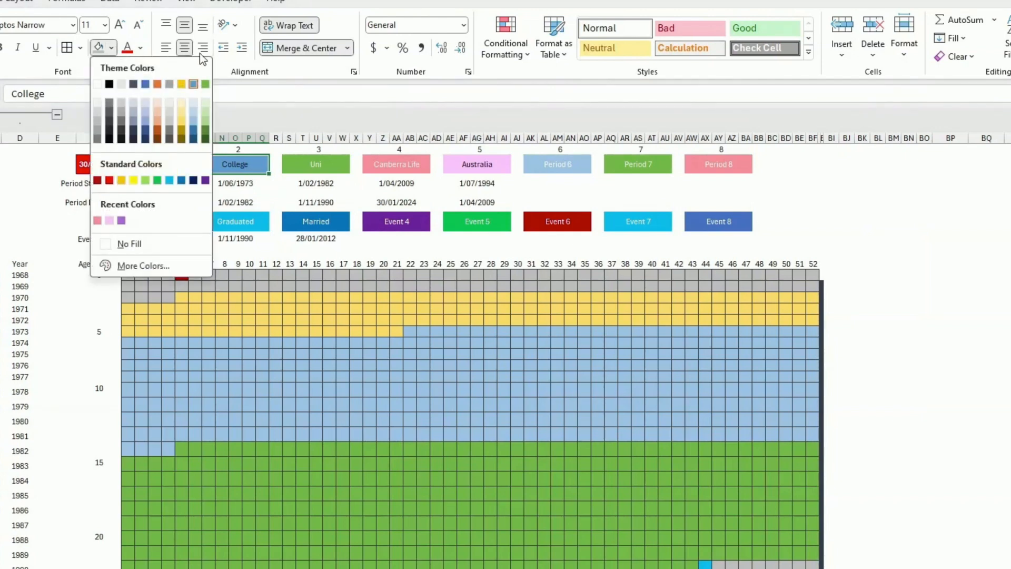
left_click(197, 83)
left_click(307, 160)
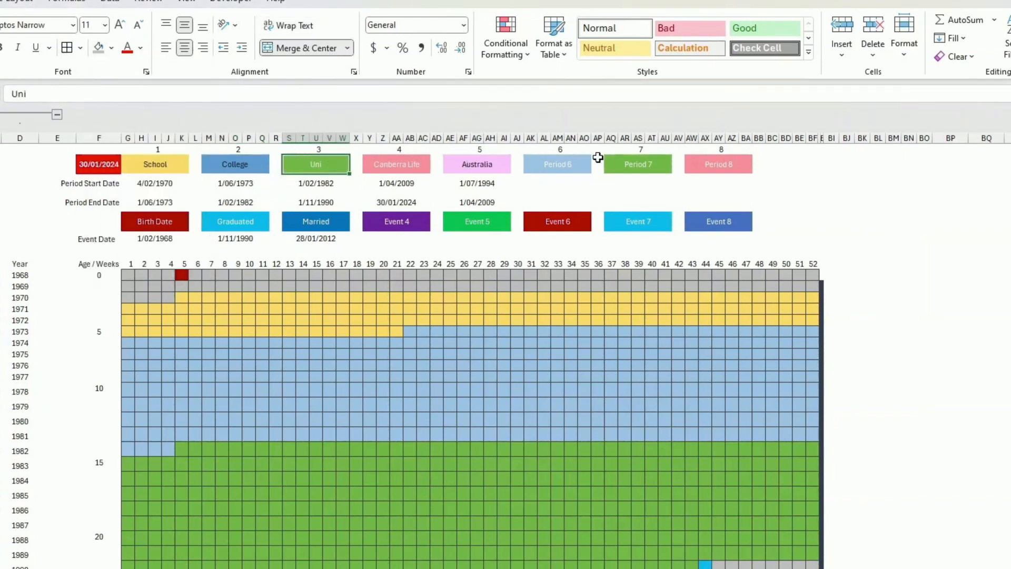
left_click(146, 164)
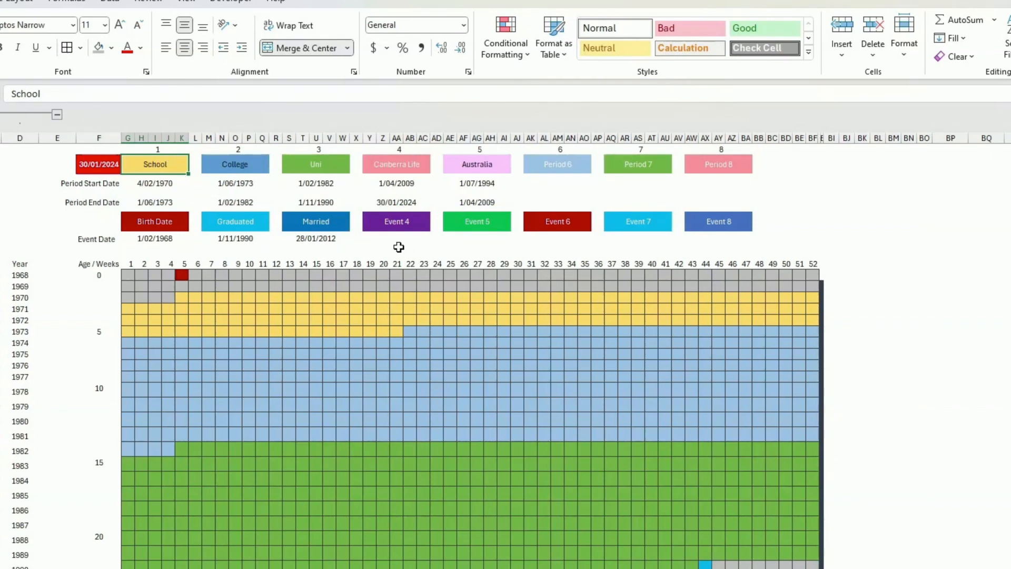
left_click(570, 342)
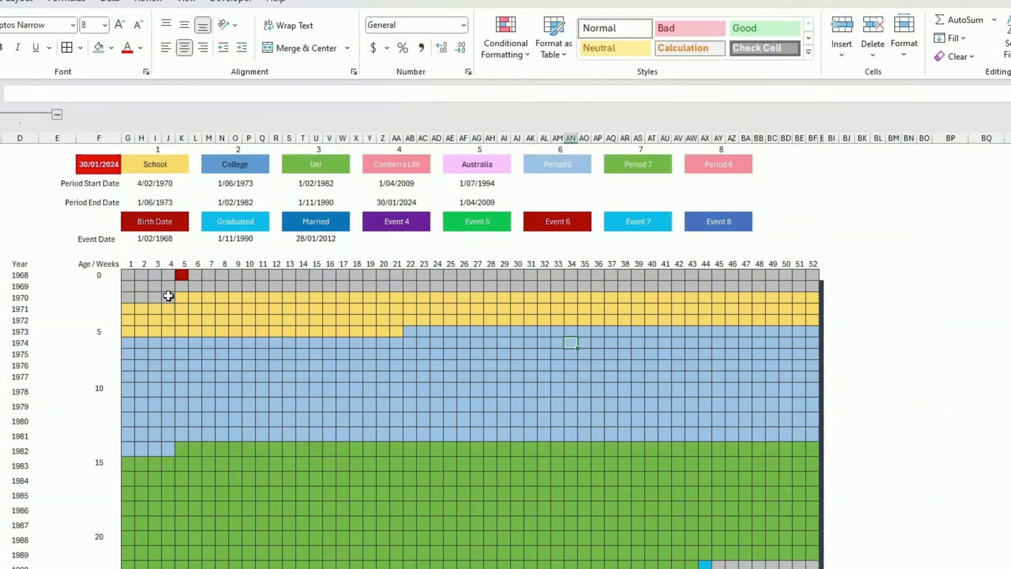
left_click(126, 274)
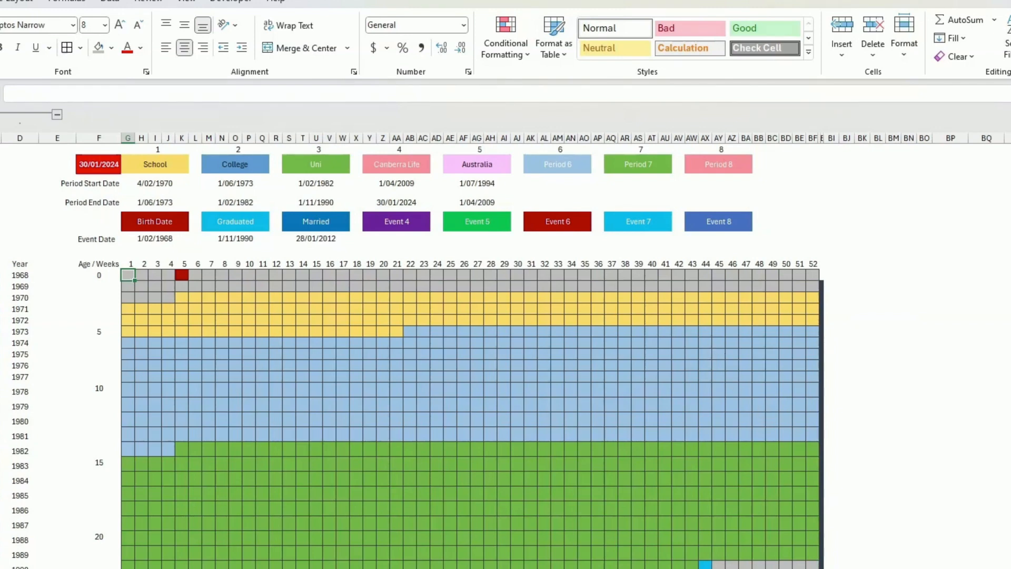
left_click(208, 377)
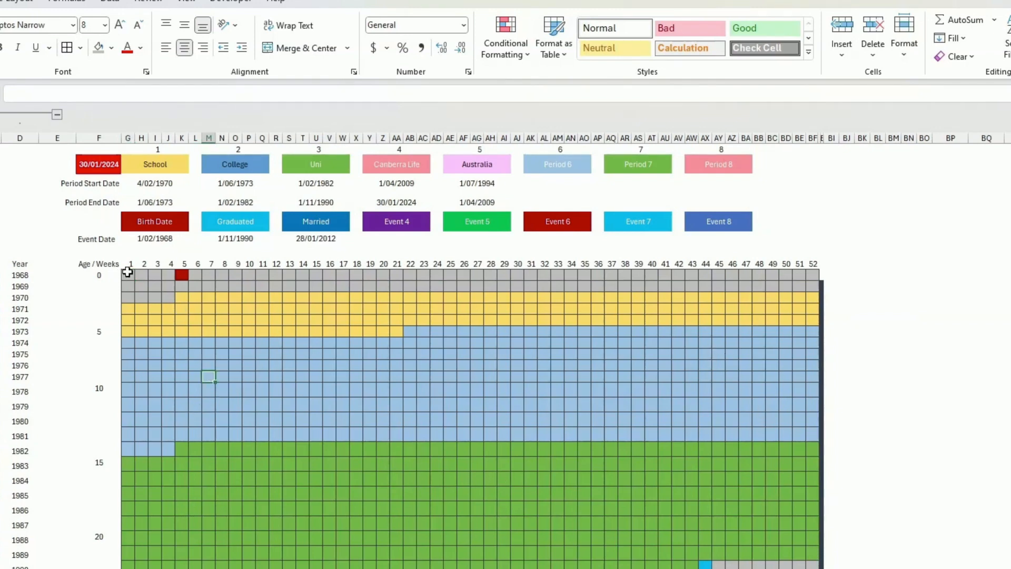
Select the whole calendar grid from G9 and view the formula-based type for a new conditional formatting rule without creating one.
left_click_drag(131, 274, 813, 568)
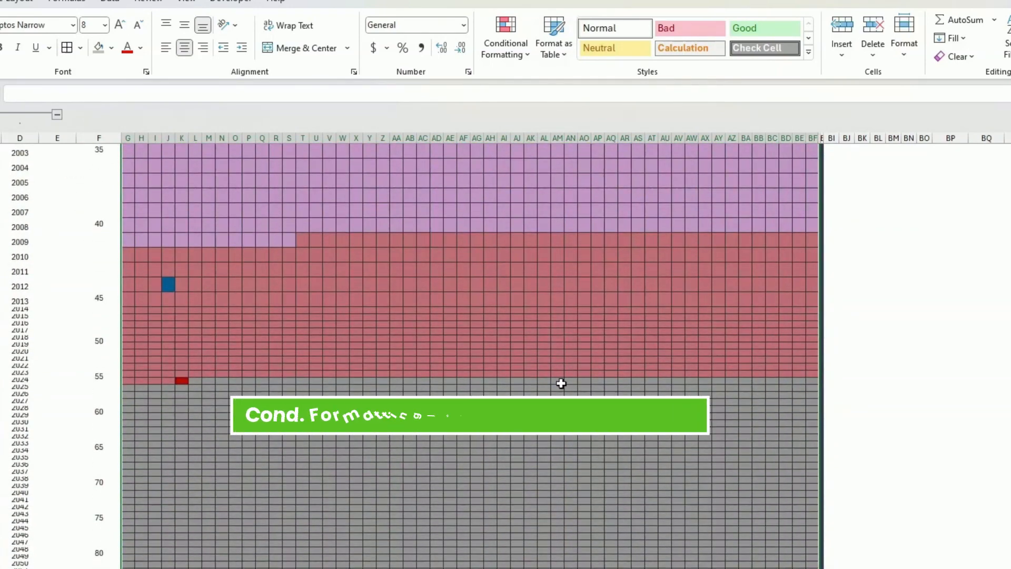
left_click(504, 53)
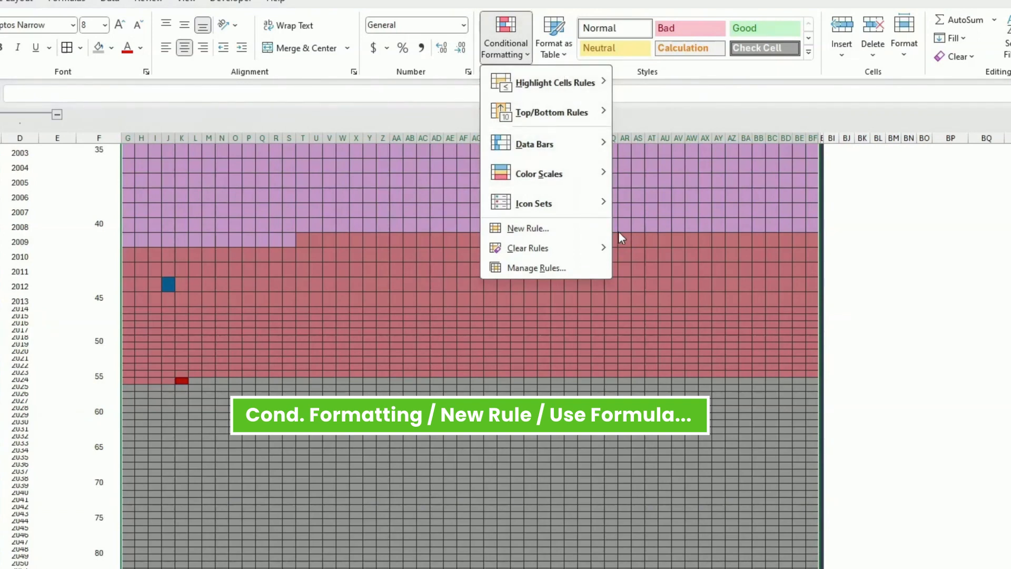
left_click(528, 228)
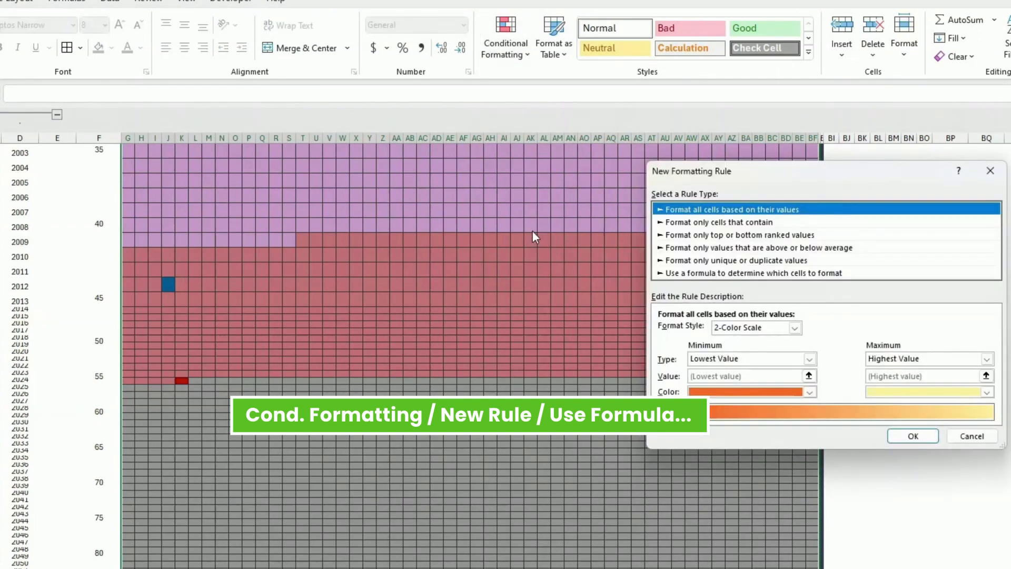
left_click(690, 274)
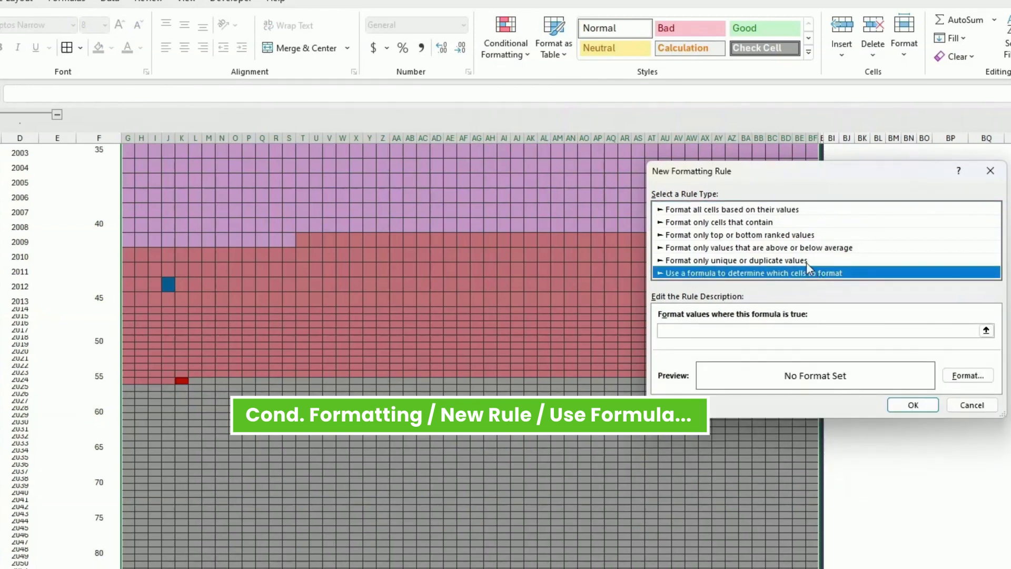
left_click(970, 405)
Return to the first years and review the list of conditional formatting rules applied to the calendar grid.
scroll(537, 195, "up", 9)
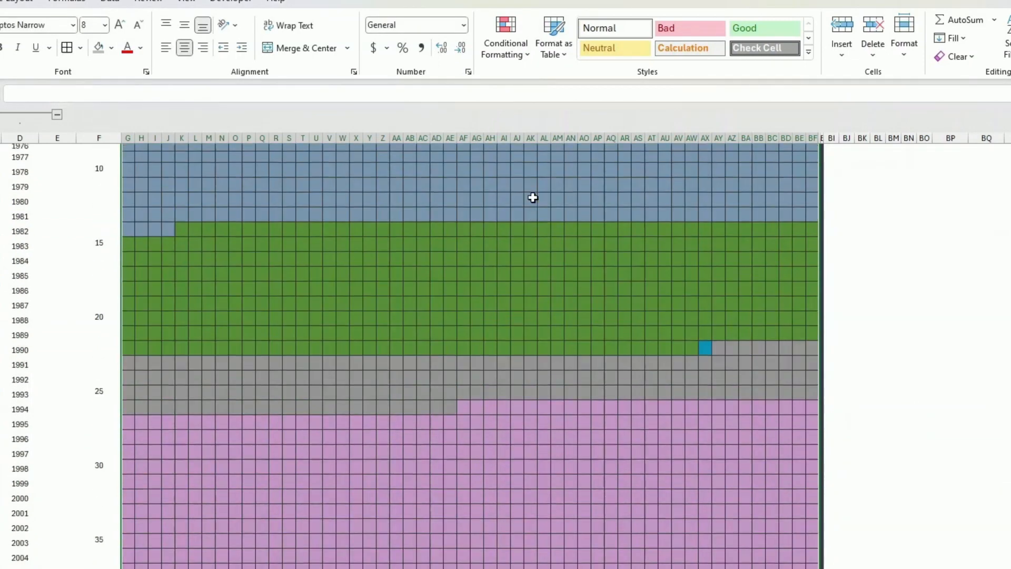
scroll(533, 197, "up", 5)
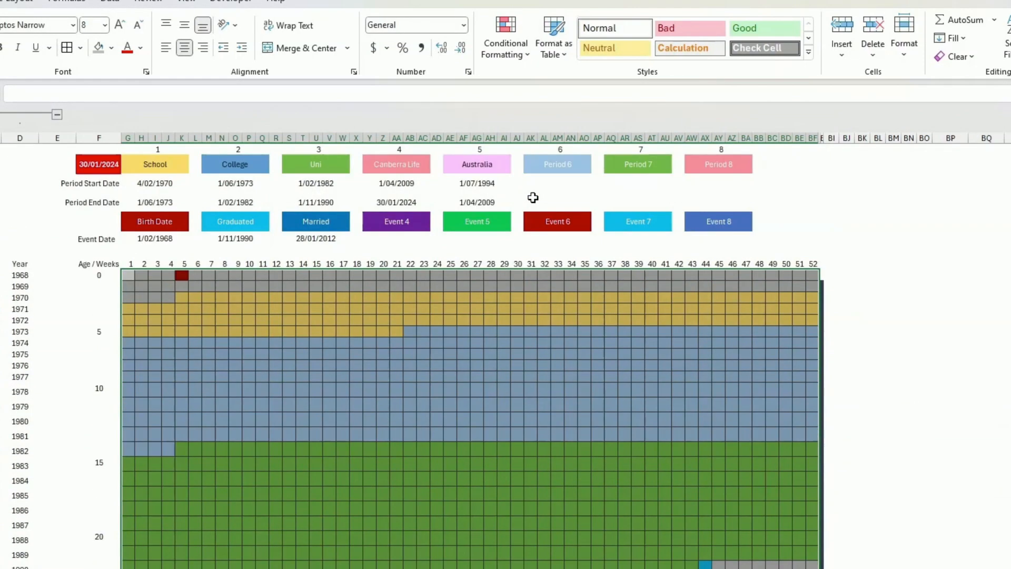
left_click(513, 55)
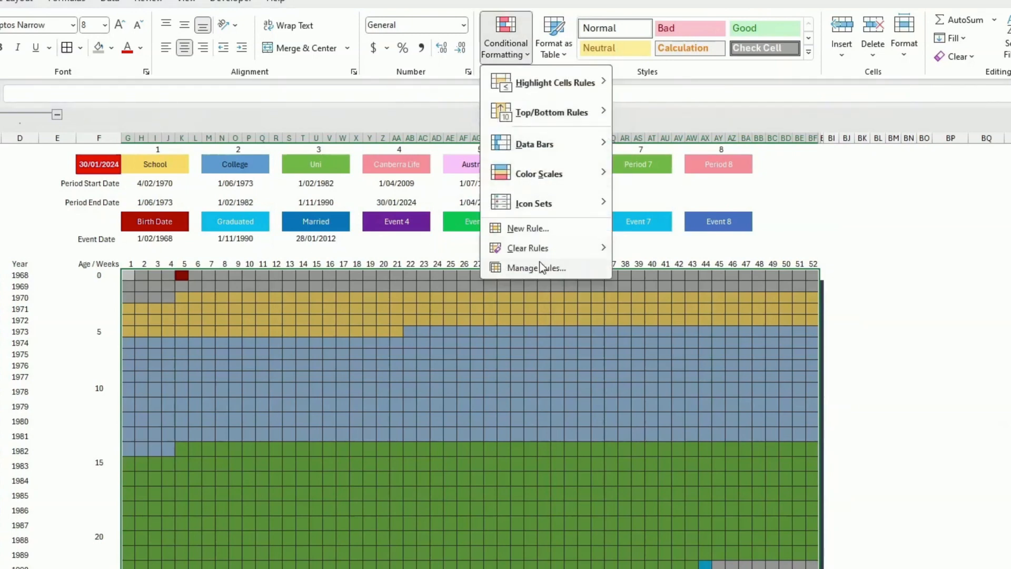
left_click(536, 268)
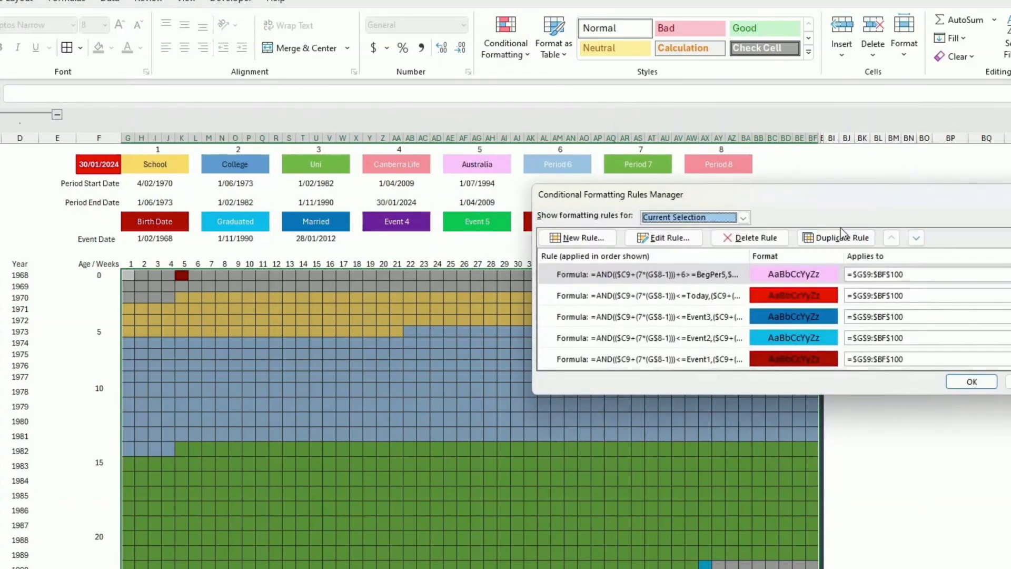
scroll(792, 317, "down", 5)
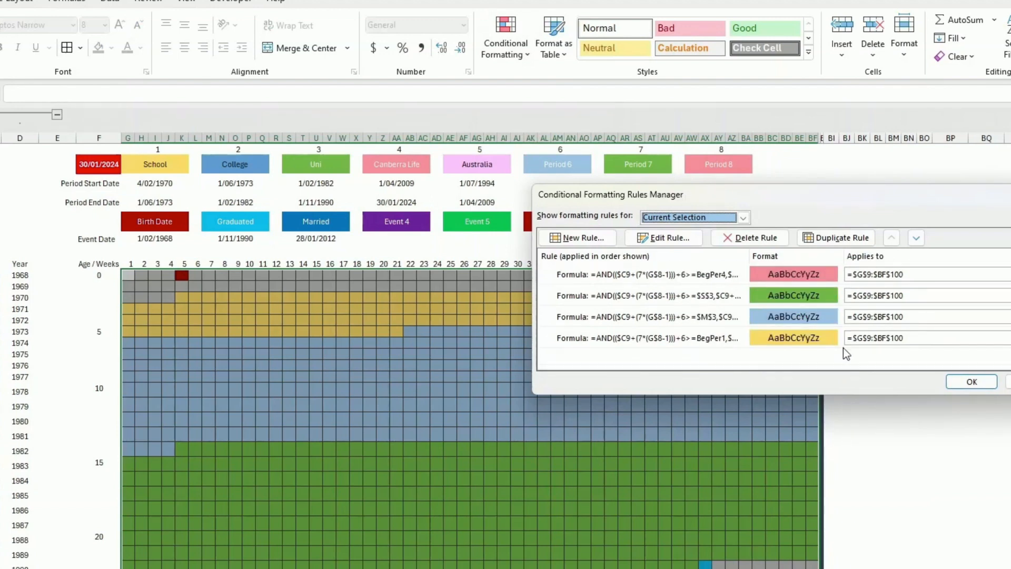
Open the yellow BegPer1 rule, examine its AND formula against the period start and end dates, and close it unchanged.
left_click(694, 340)
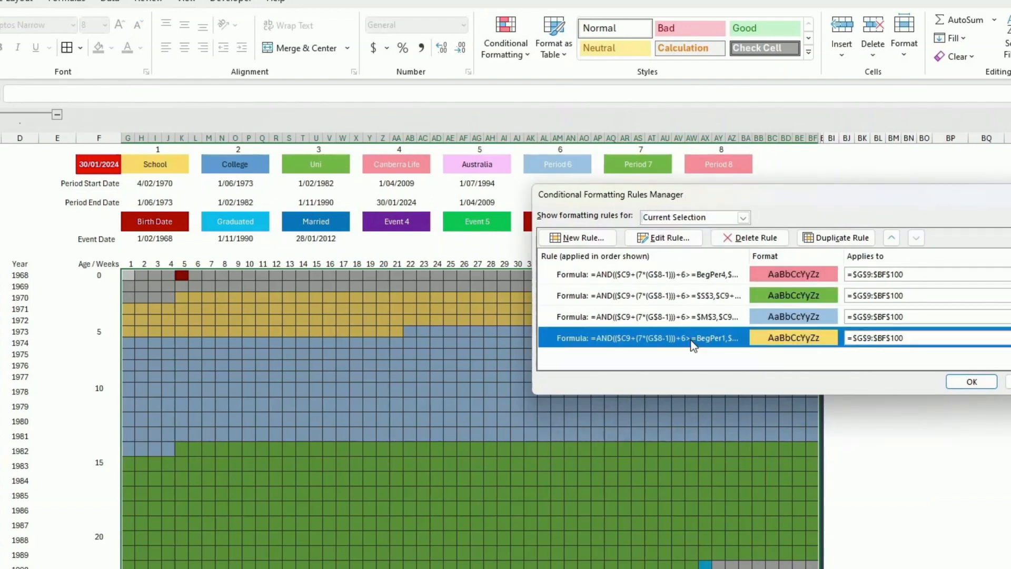
left_click(665, 237)
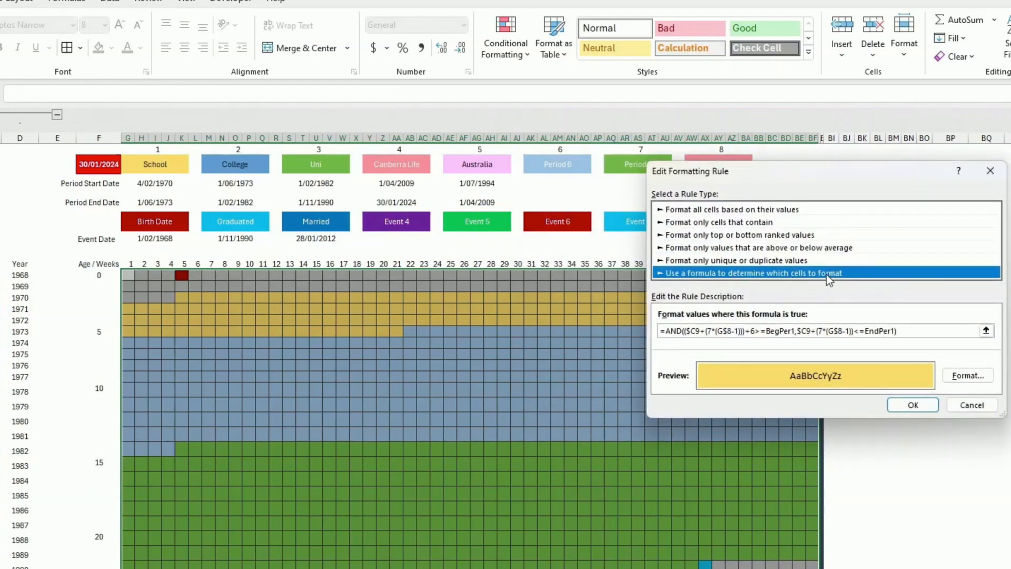
left_click_drag(877, 178, 617, 202)
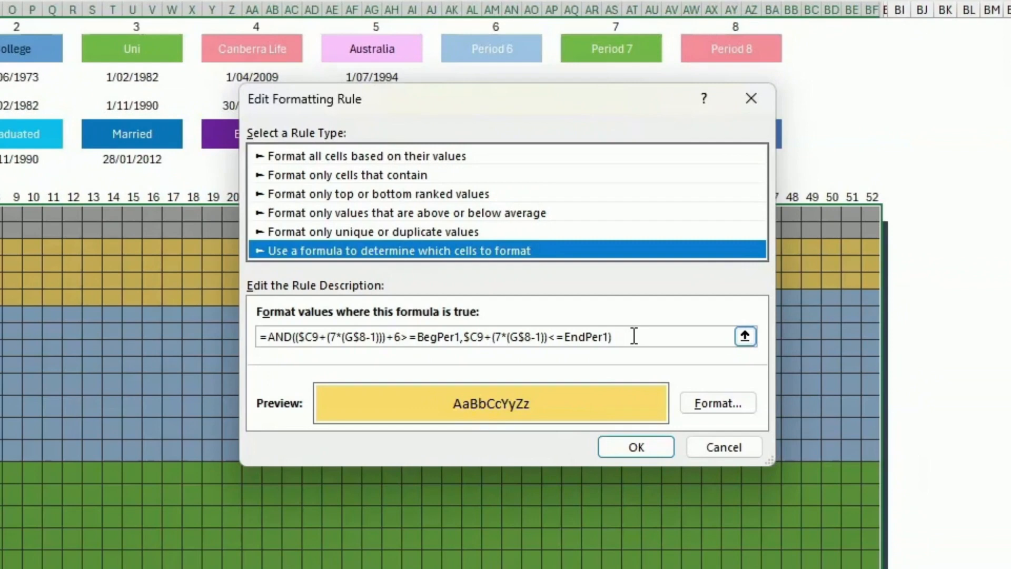
left_click(648, 353)
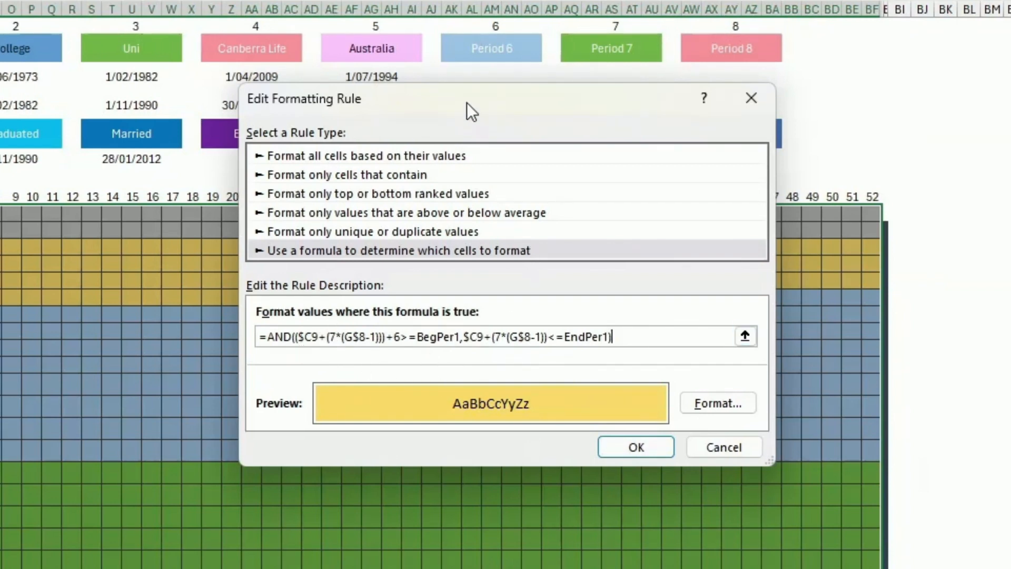
left_click_drag(466, 100, 545, 135)
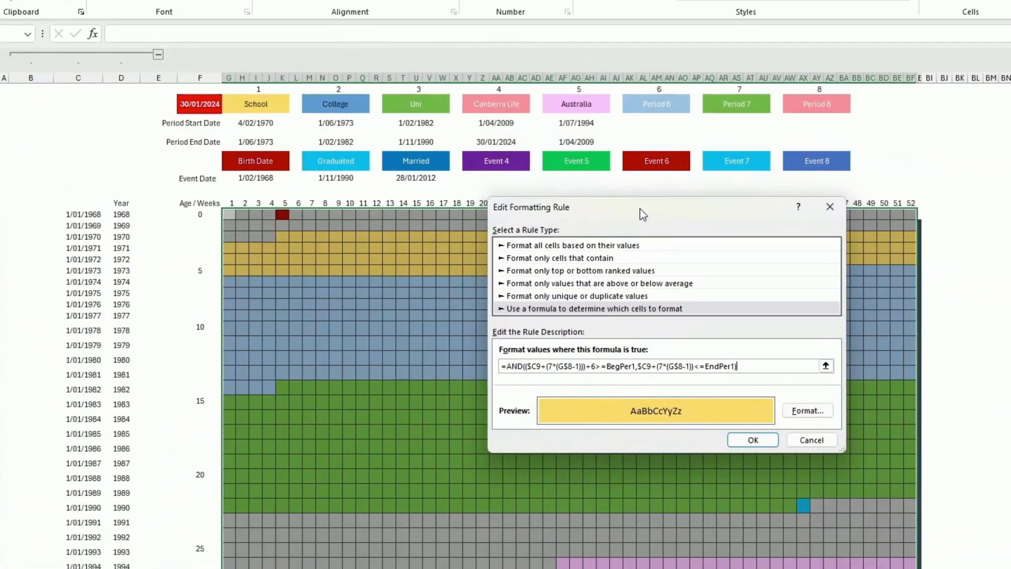
left_click_drag(583, 207, 553, 279)
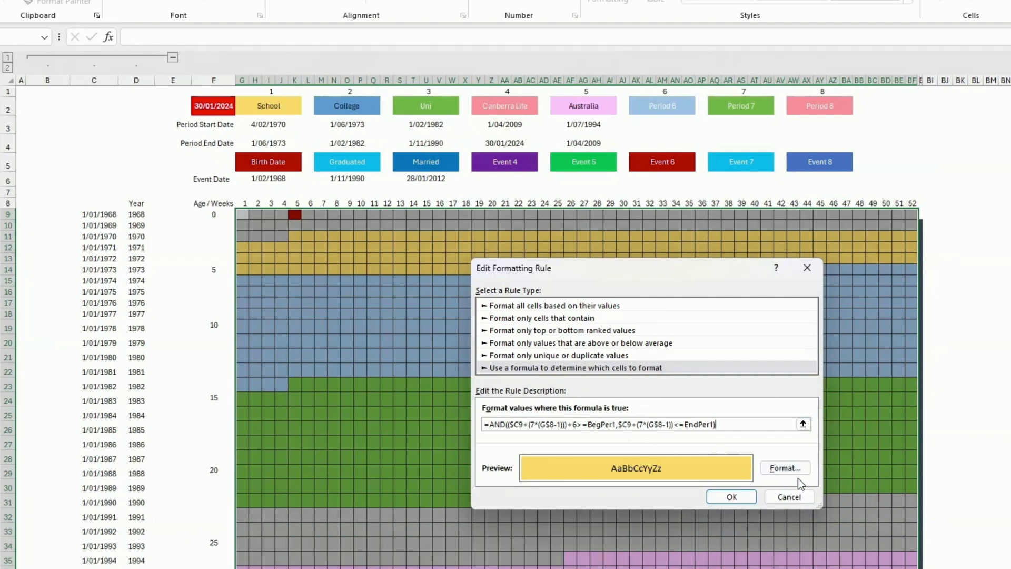
key("Return")
Duplicate the yellow BegPer1 rule, view the copy's formula and fill, and leave the copy unedited.
left_click(796, 275)
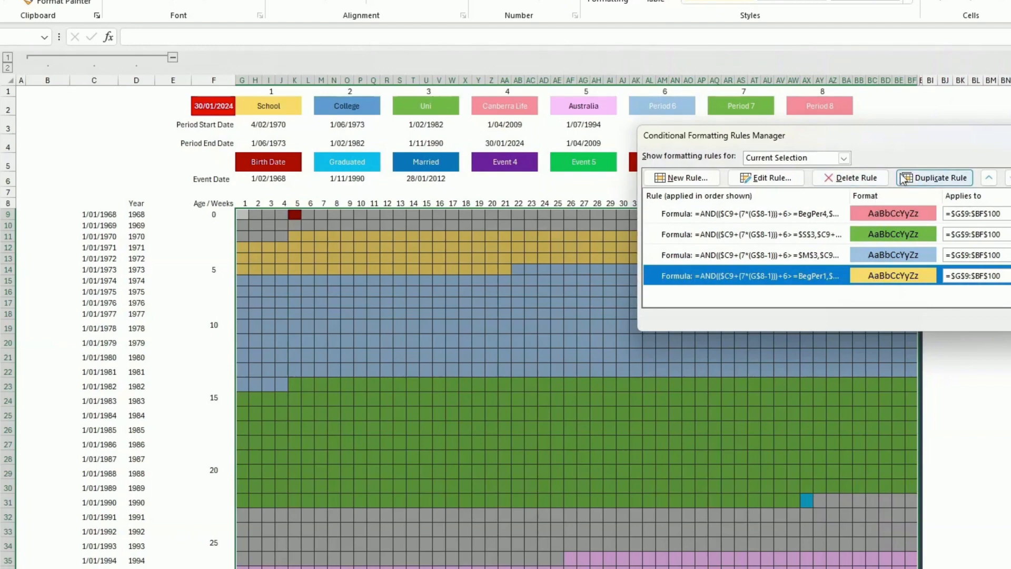
left_click(934, 177)
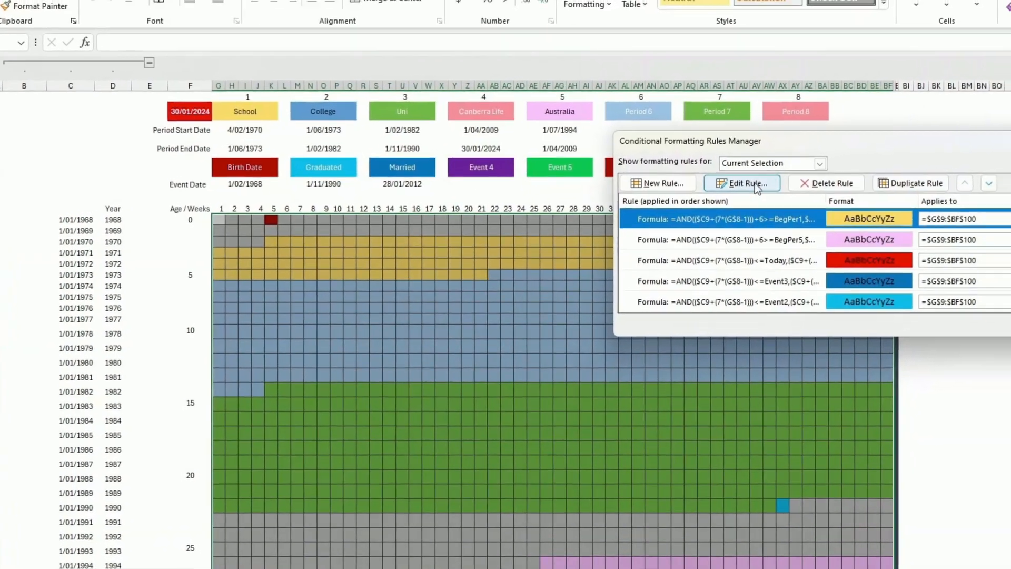
left_click(766, 177)
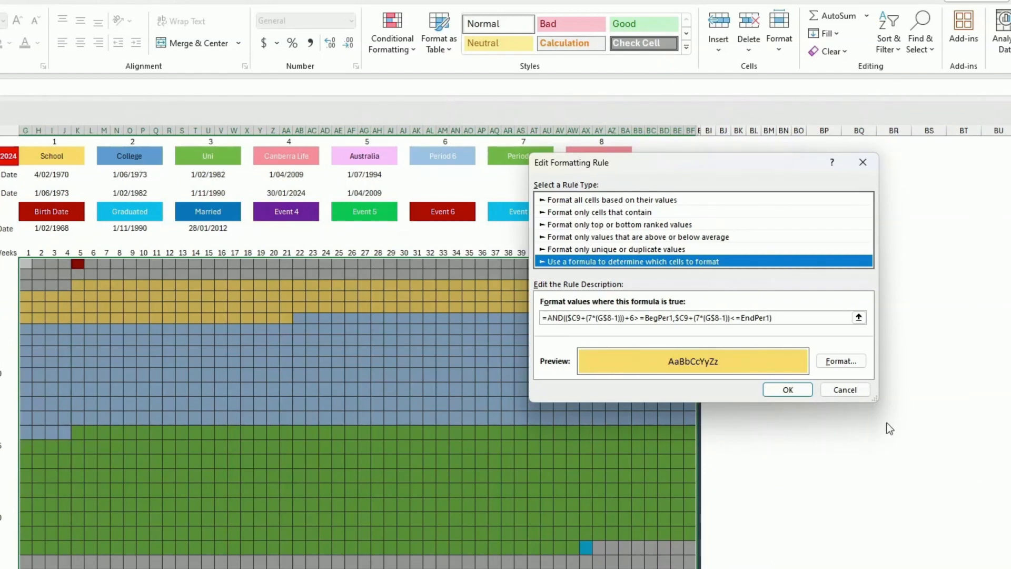
left_click(844, 390)
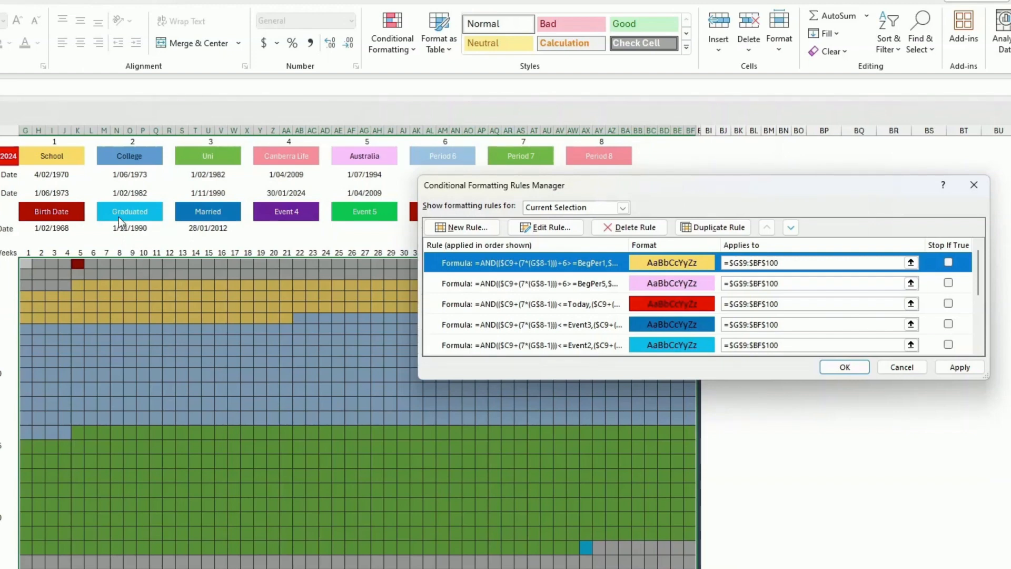
Open the red Today rule, examine its formula for marking the current week, and close it unchanged.
left_click(561, 307)
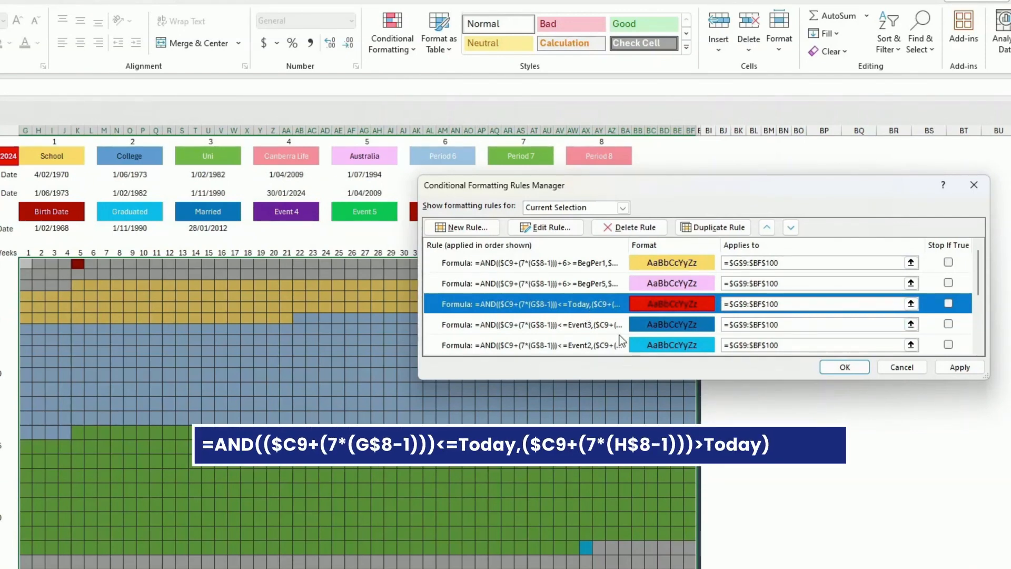
left_click(548, 229)
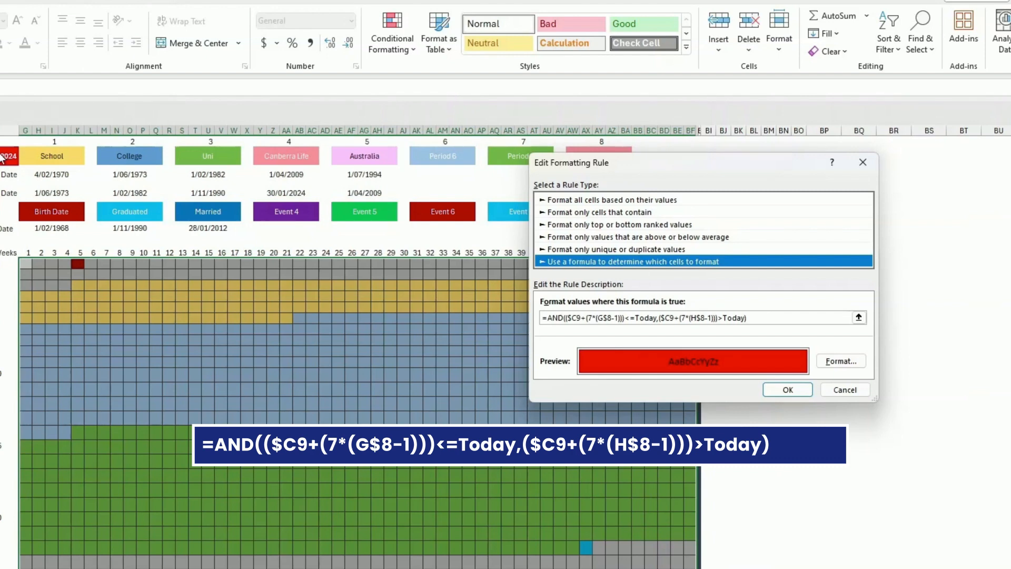
left_click(843, 389)
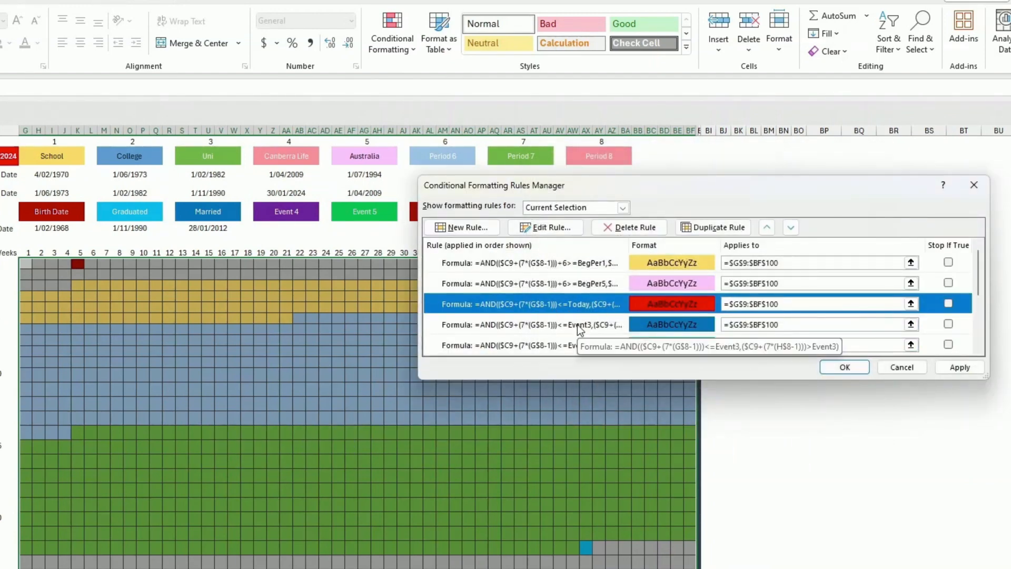
Open the dark red Event1 rule, examine its formula for marking the event week, and close it unchanged.
scroll(577, 316, "down", 1)
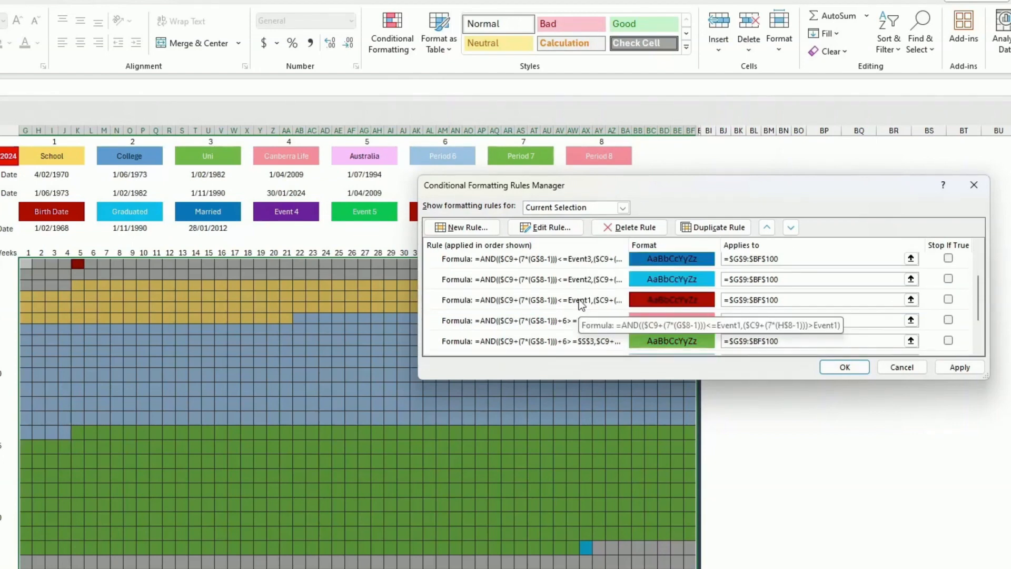
left_click(576, 298)
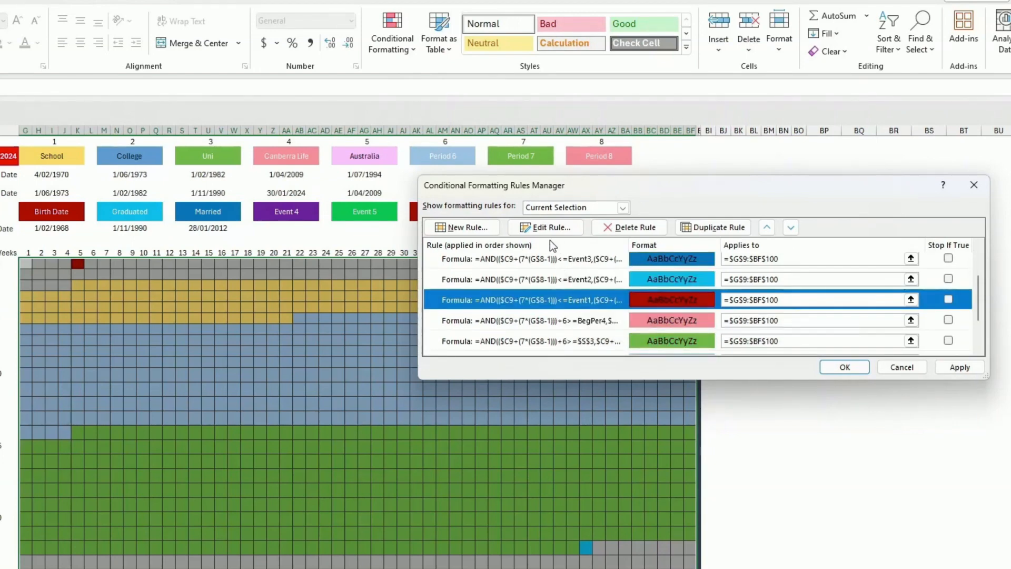
left_click(550, 226)
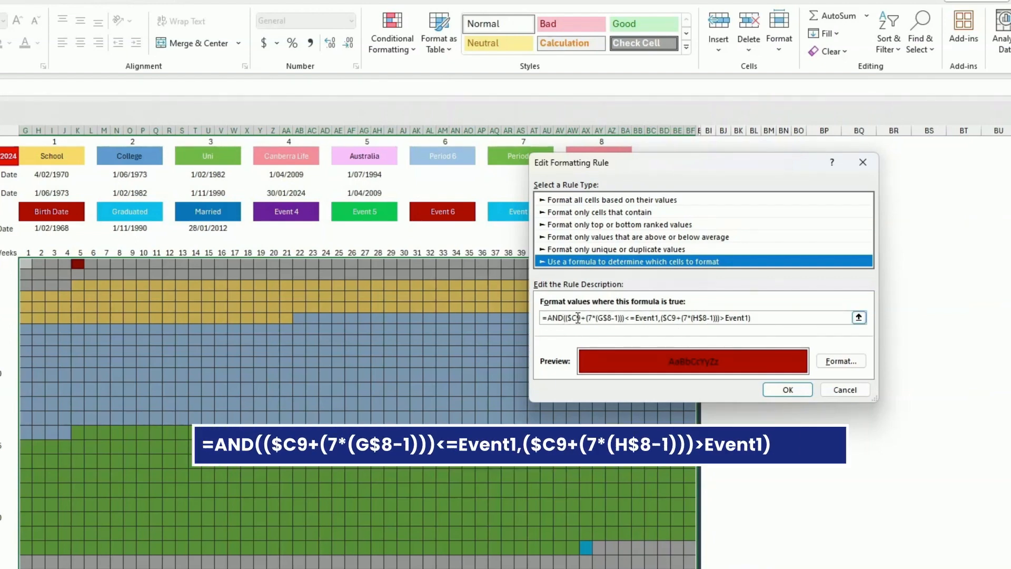
left_click(761, 318)
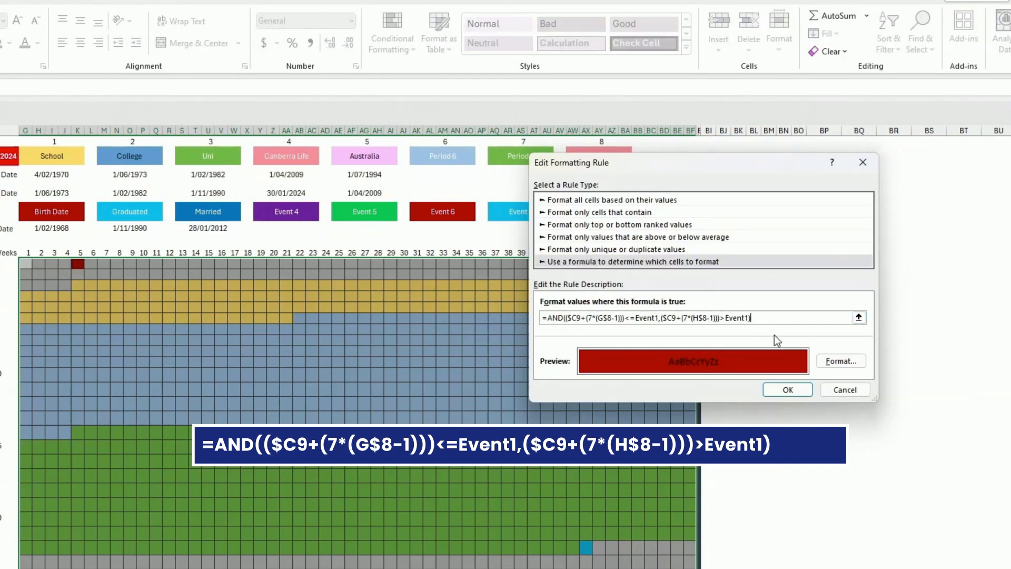
left_click(844, 390)
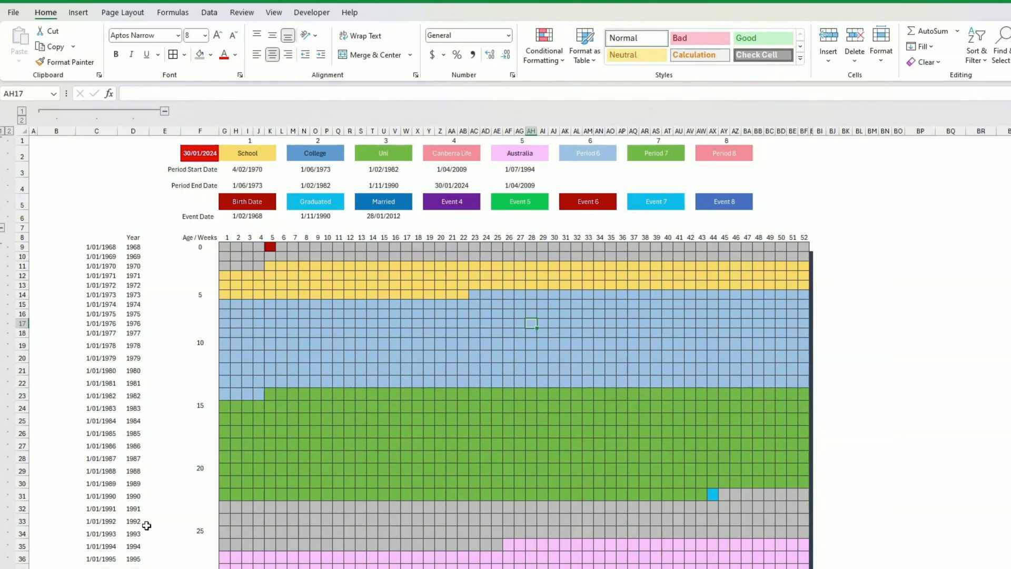
Select the calendar grid from G9, view its border styles and line colour choices, and close the border settings without changes.
scroll(565, 430, "down", 5)
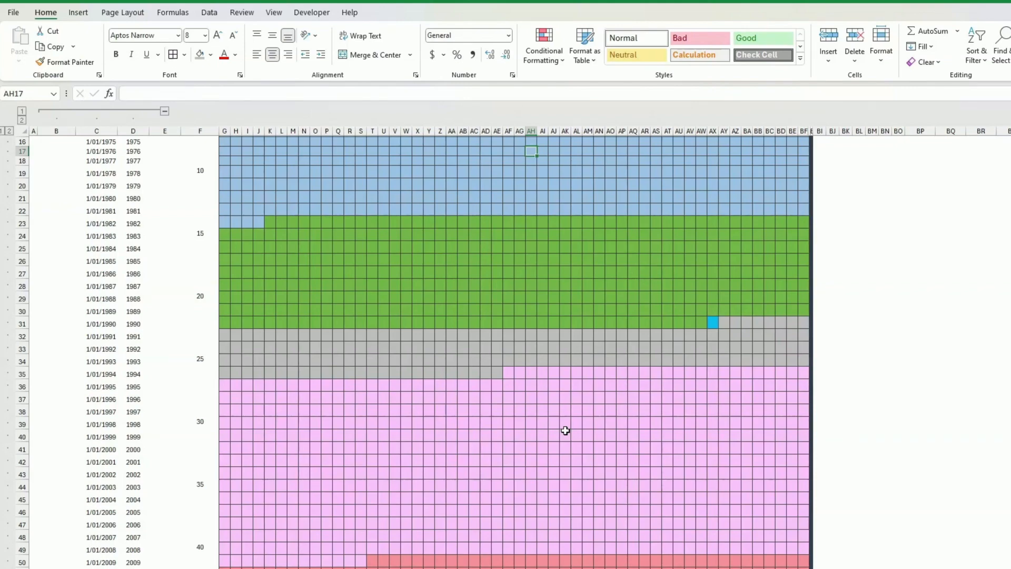
scroll(565, 430, "down", 2)
scroll(565, 430, "up", 7)
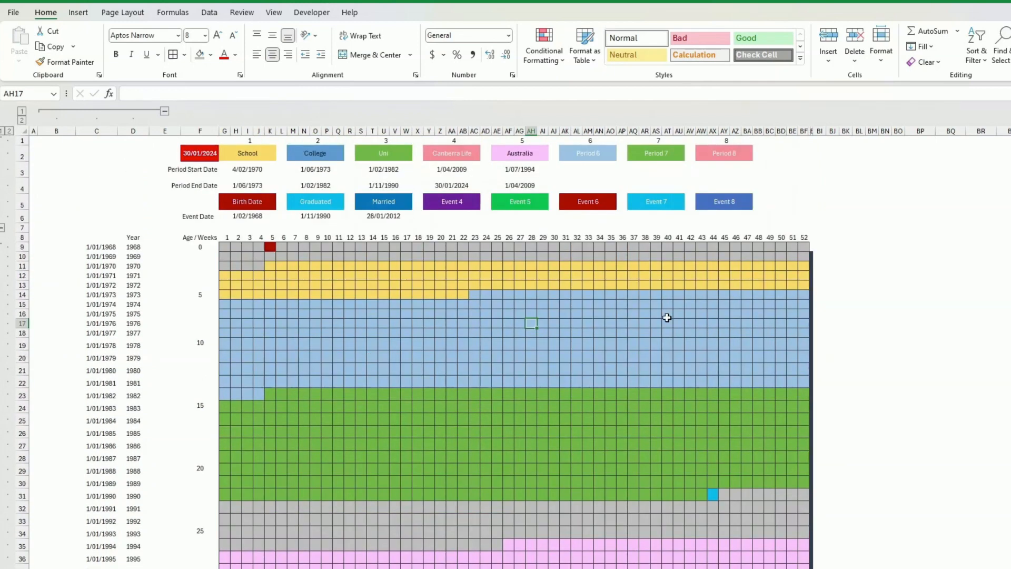
left_click(724, 323)
mouse_move(223, 245)
left_mouse_down()
mouse_move(588, 315)
mouse_move(835, 451)
mouse_move(790, 467)
mouse_move(805, 566)
left_mouse_up()
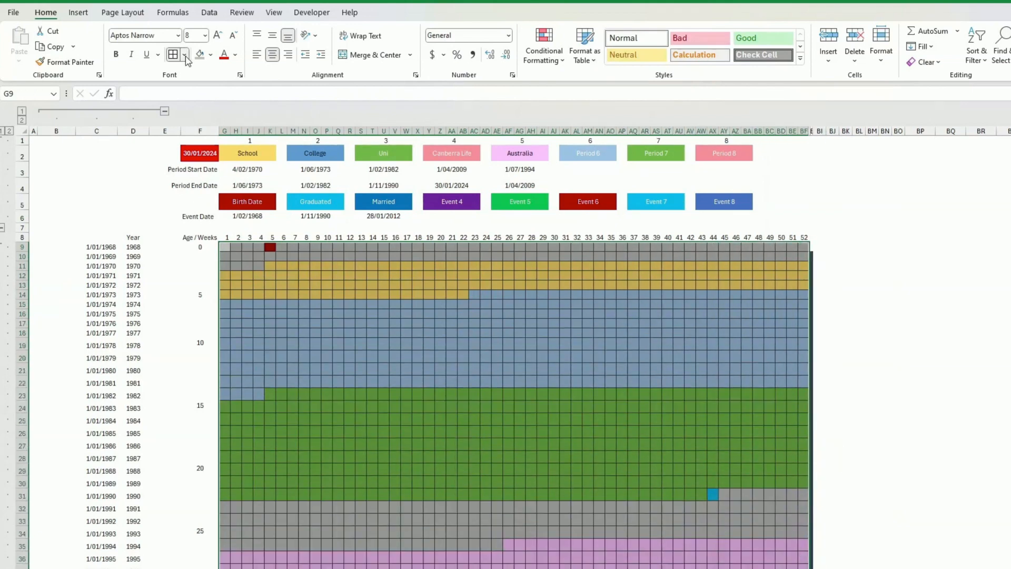
left_click(185, 54)
left_click(257, 414)
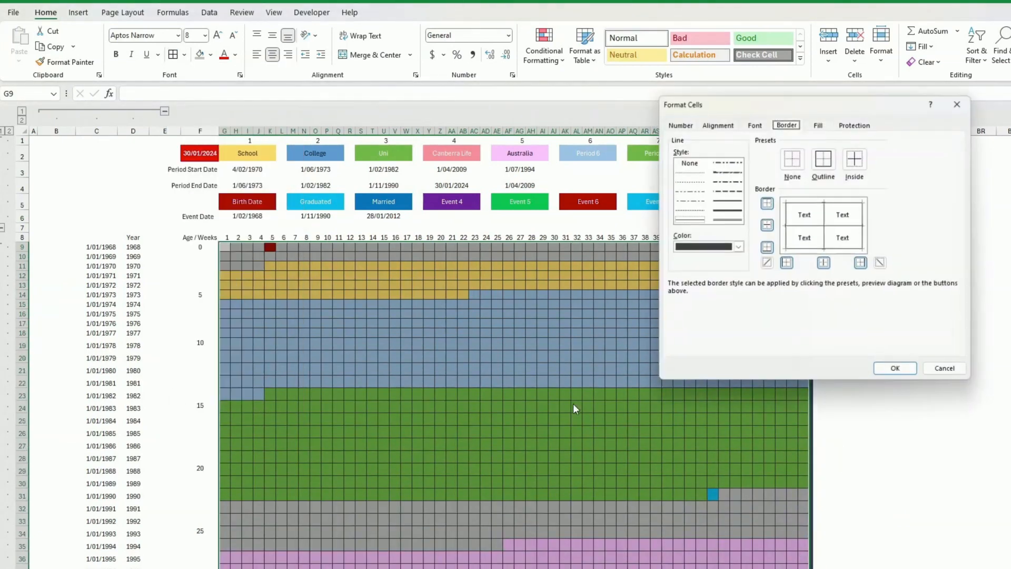
left_click(720, 248)
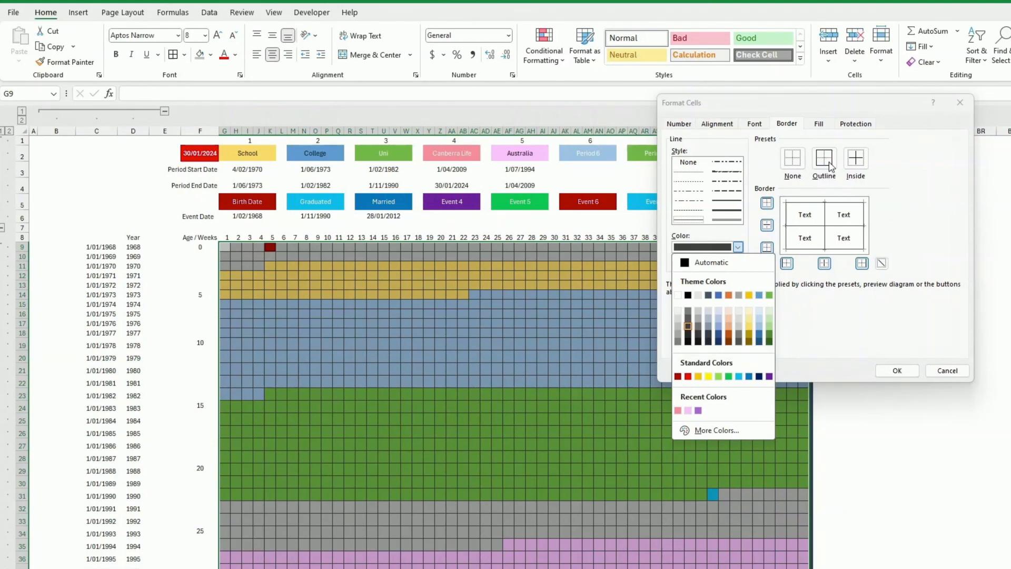
left_click(947, 370)
left_click(947, 370)
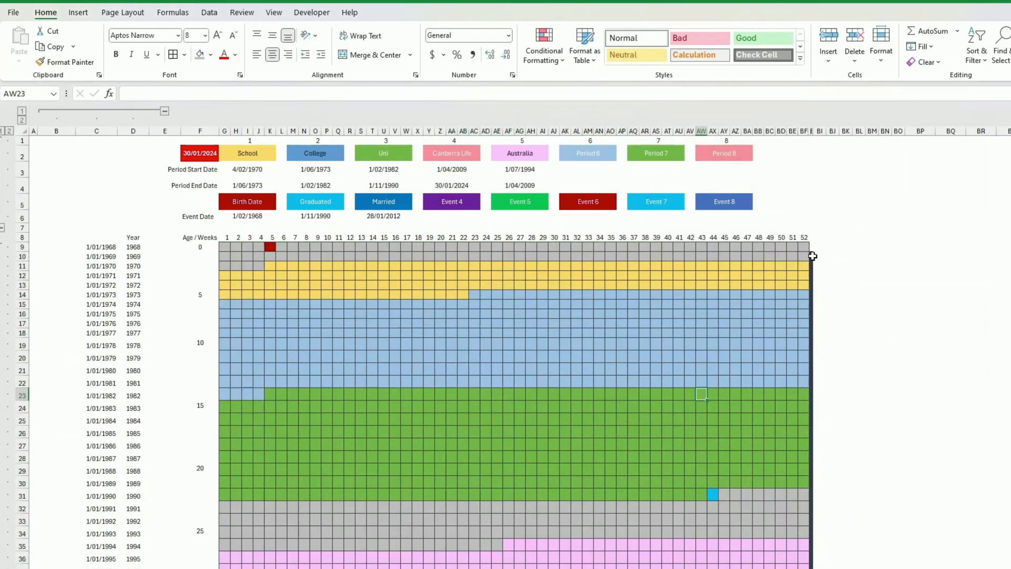
Examine the dark shadow strips beside and below the grid, in narrow column BH from BH10 and in row 101.
left_click(812, 256)
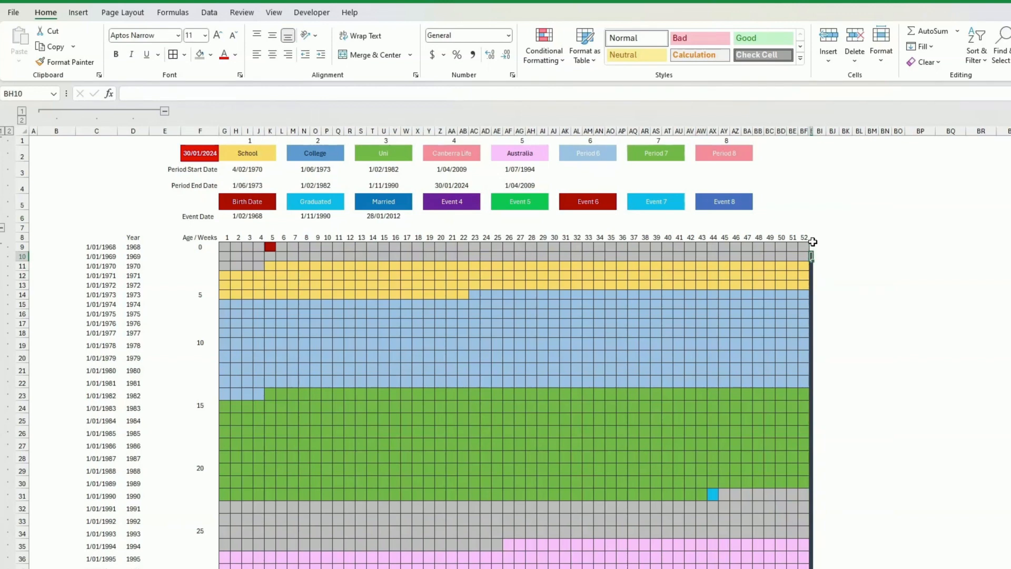
left_click(812, 244)
left_click_drag(813, 257, 810, 373)
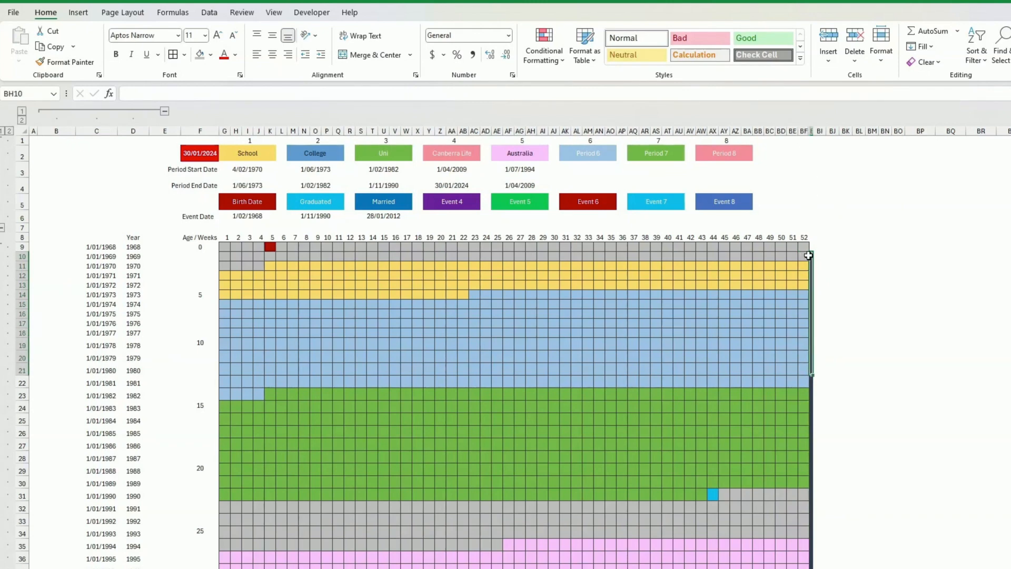
scroll(832, 326, "down", 12)
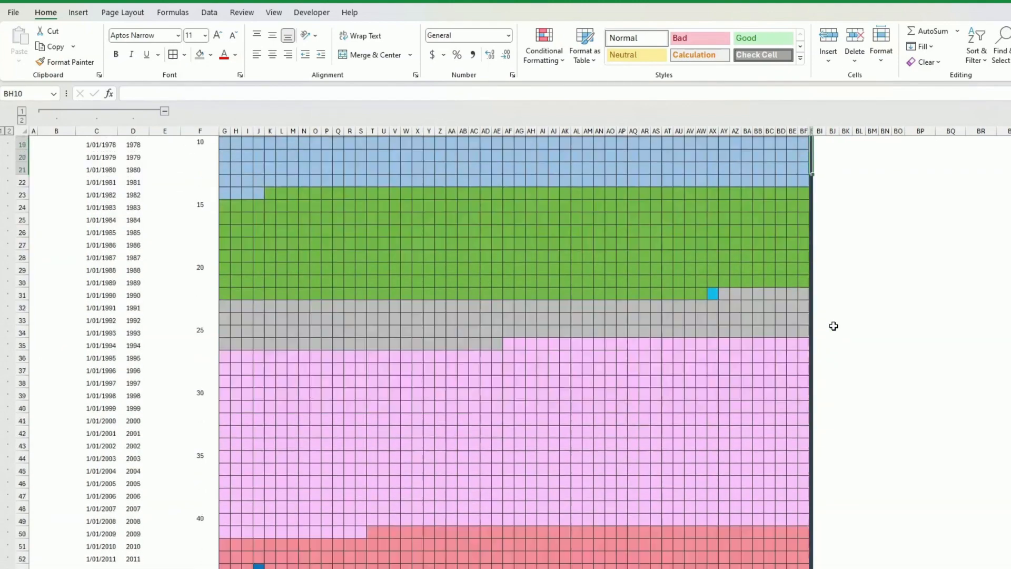
scroll(831, 330, "down", 3)
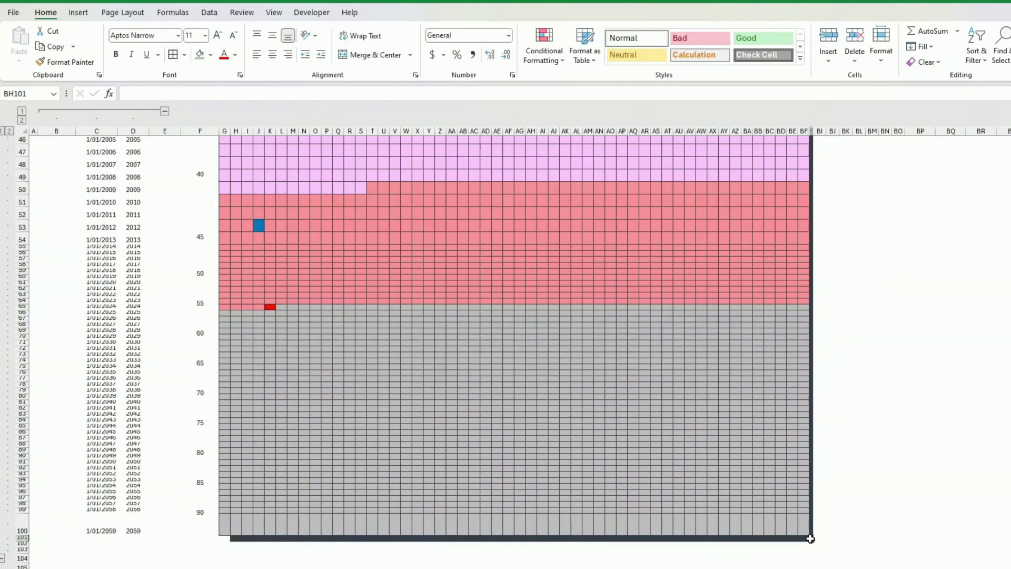
left_click_drag(810, 538, 226, 542)
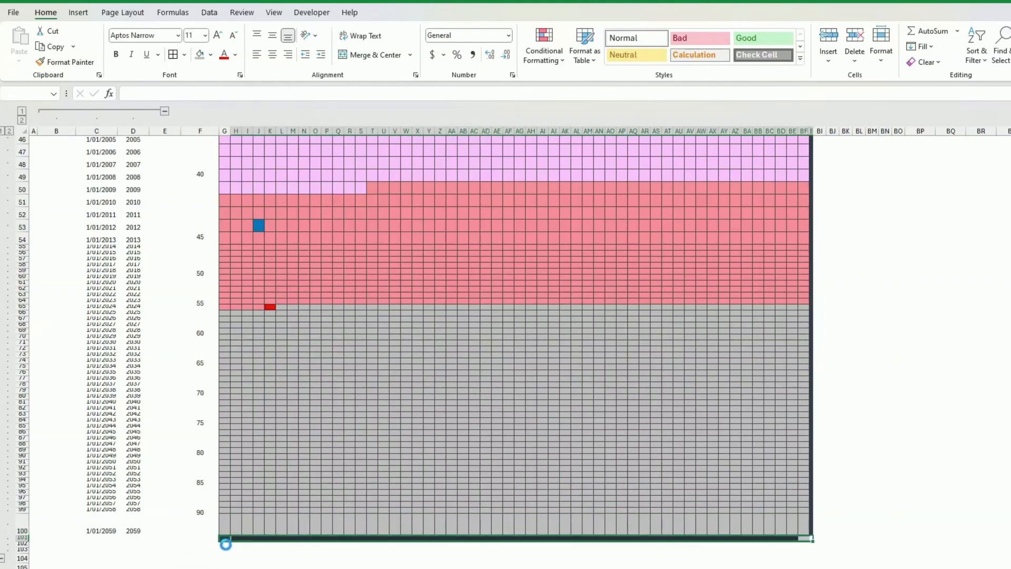
left_click(214, 539)
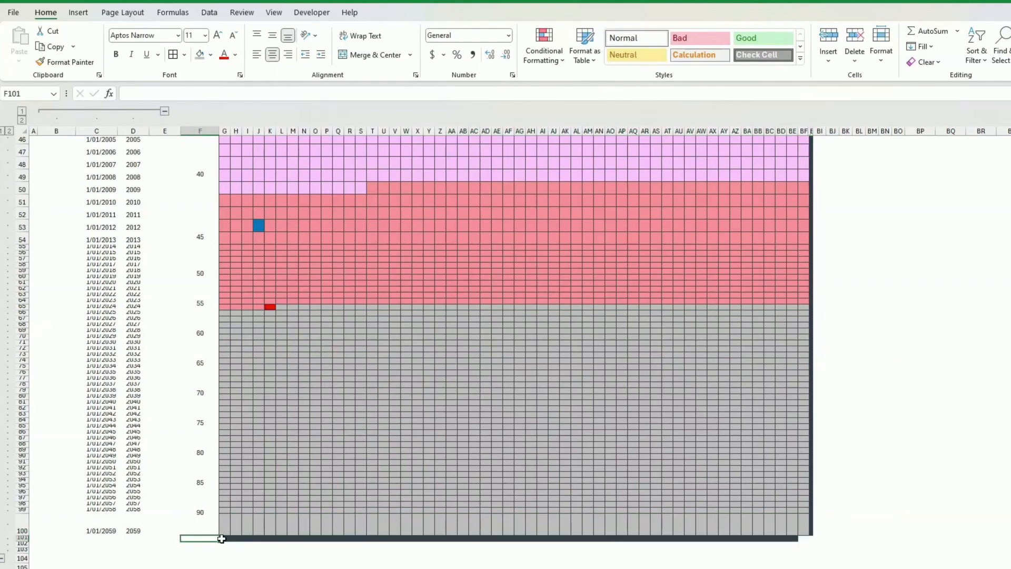
Offset the row 101 shadow strip by filling G101 from blank F101 and extending BE101's dark fill across to the narrow shadow column.
left_click_drag(221, 540, 230, 540)
left_click(228, 548)
scroll(763, 300, "up", 3)
scroll(763, 300, "down", 4)
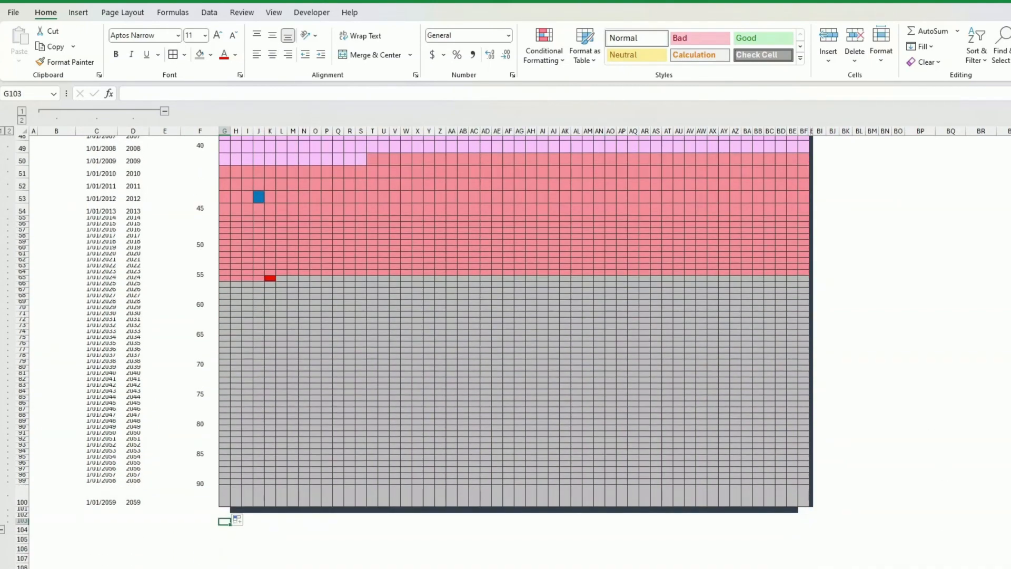
left_click(800, 509)
left_click(793, 510)
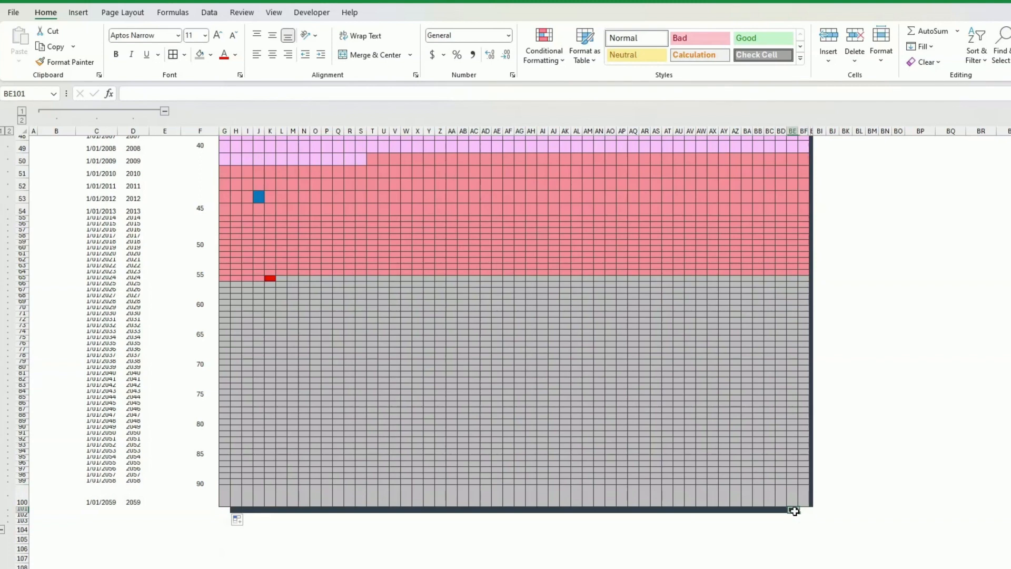
mouse_move(797, 514)
left_mouse_down()
mouse_move(823, 512)
mouse_move(814, 514)
left_mouse_up()
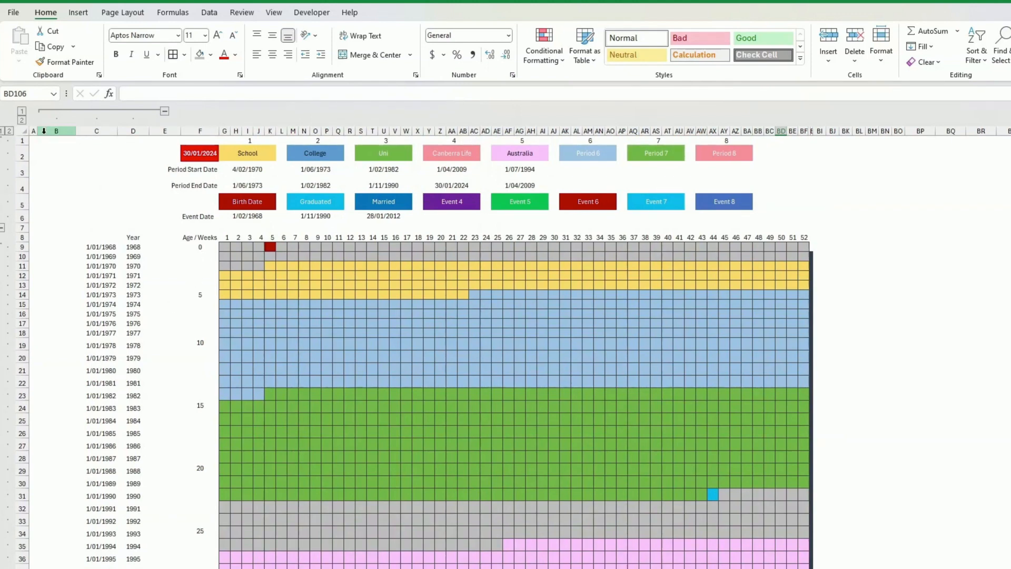
Collapse the column outline group to hide the helper date and year columns B to D.
left_click_drag(33, 130, 143, 130)
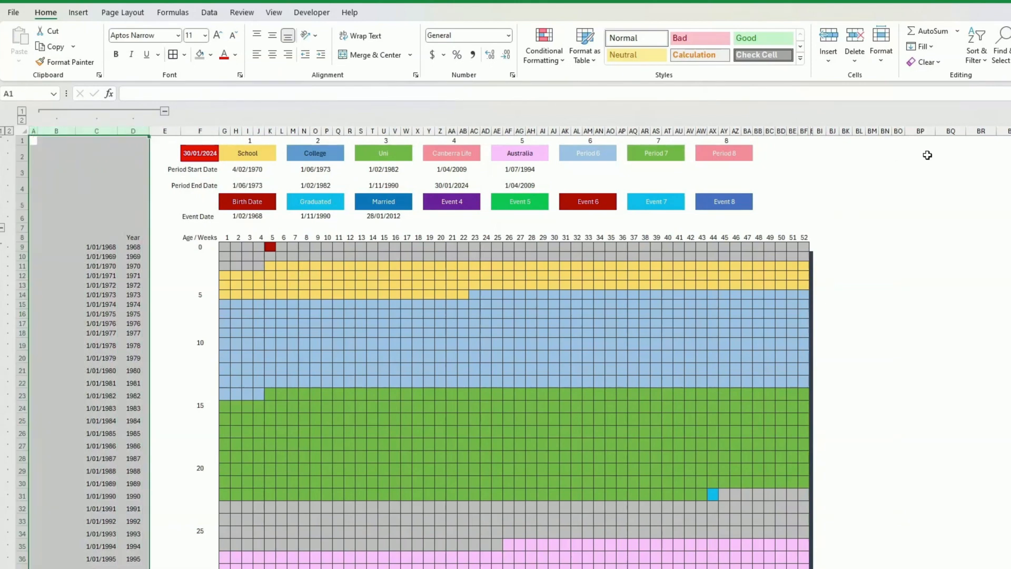
left_click(209, 12)
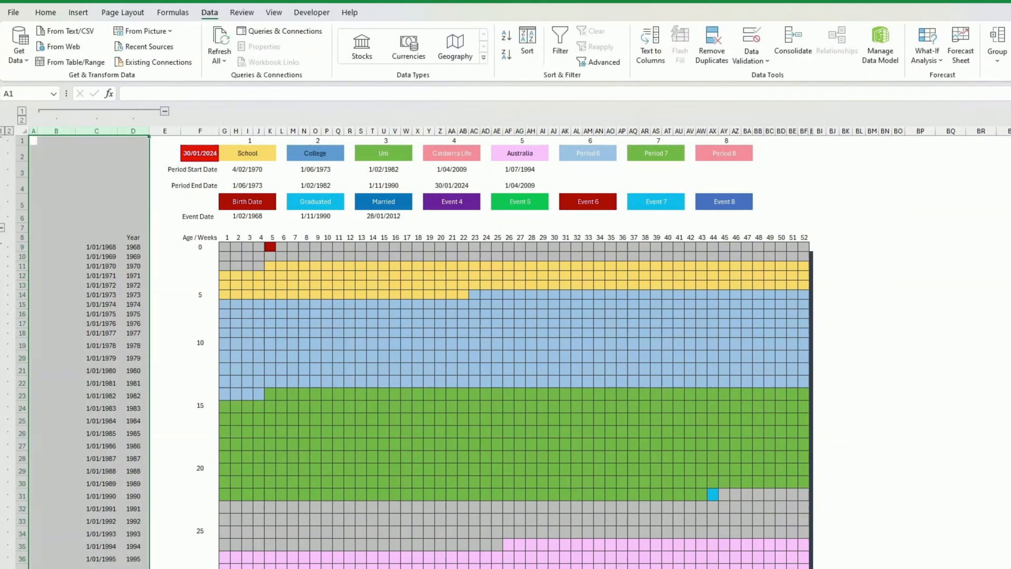
left_click(146, 174)
left_click(165, 113)
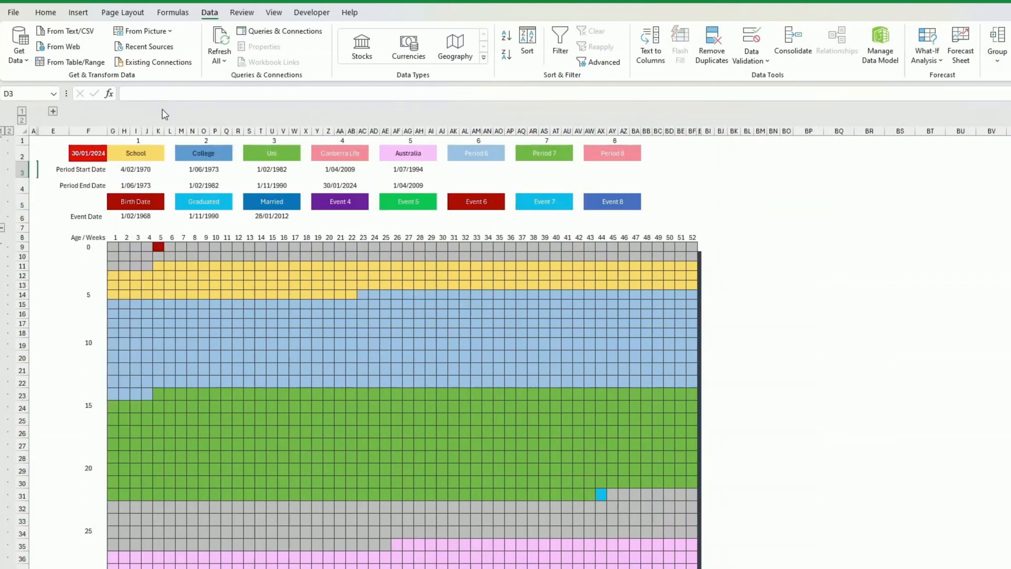
left_click(66, 277)
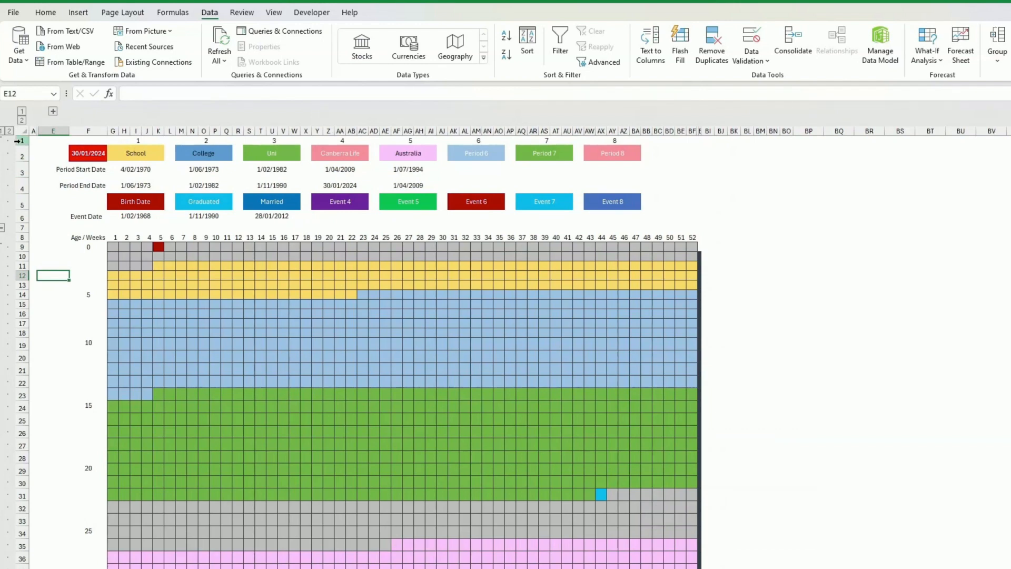
Collapse the row outline group to hide the period and event settings in rows 1 to 6.
left_click_drag(21, 141, 16, 218)
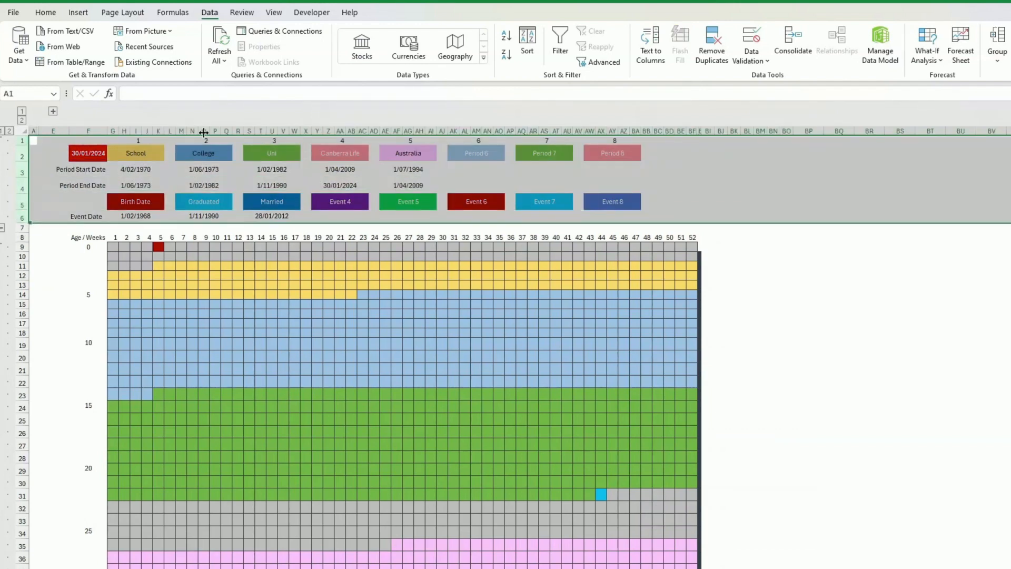
left_click(2, 228)
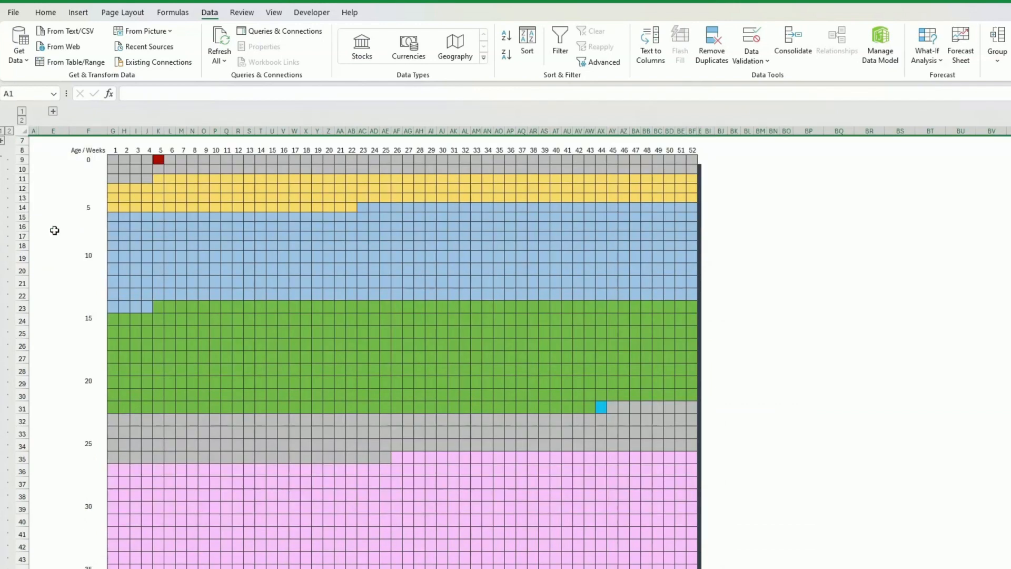
left_click(54, 230)
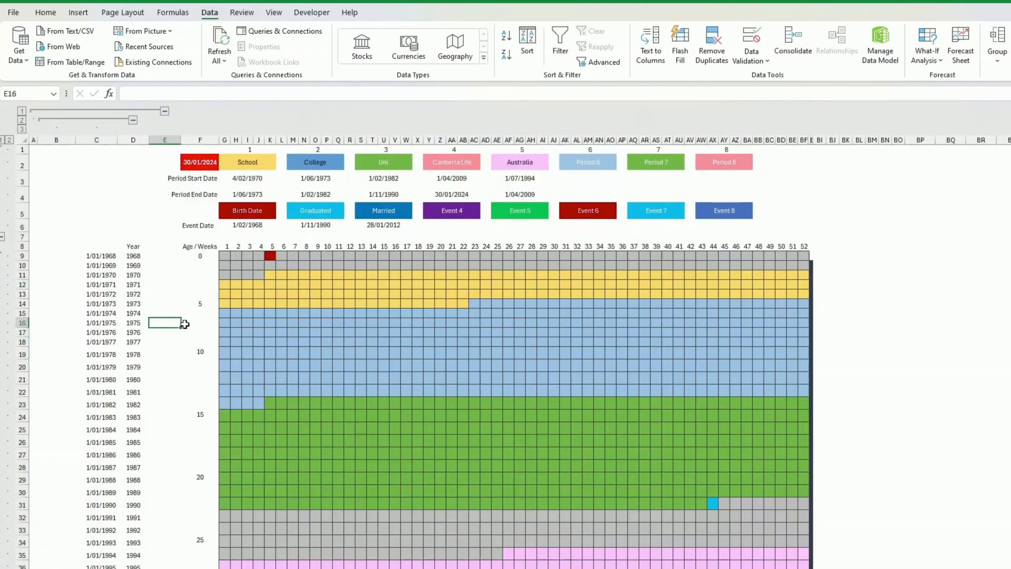
Give the calendar's year rows, from row 9 down, one smaller uniform row height.
scroll(186, 323, "down", 1)
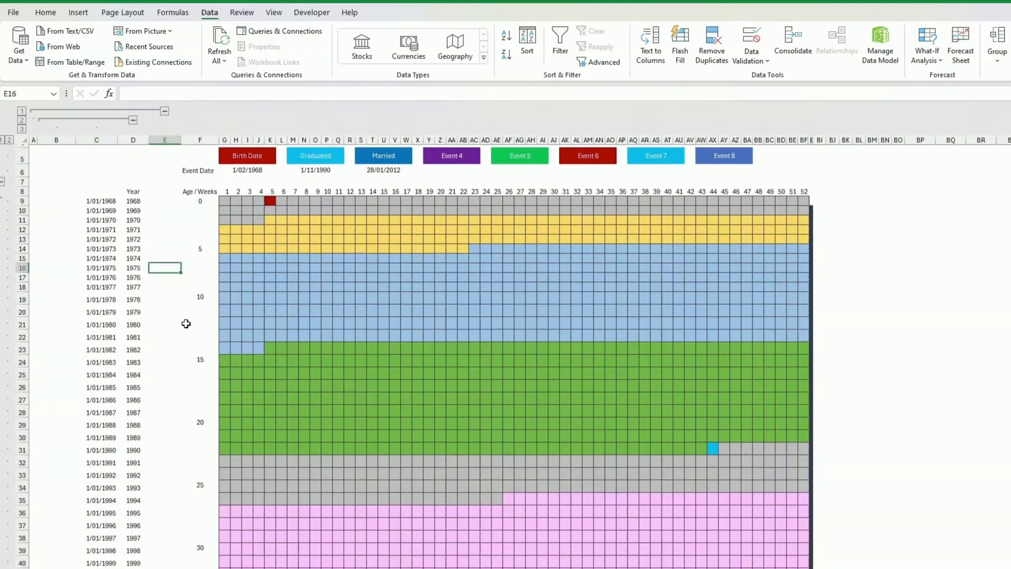
scroll(186, 323, "down", 3)
scroll(186, 323, "up", 4)
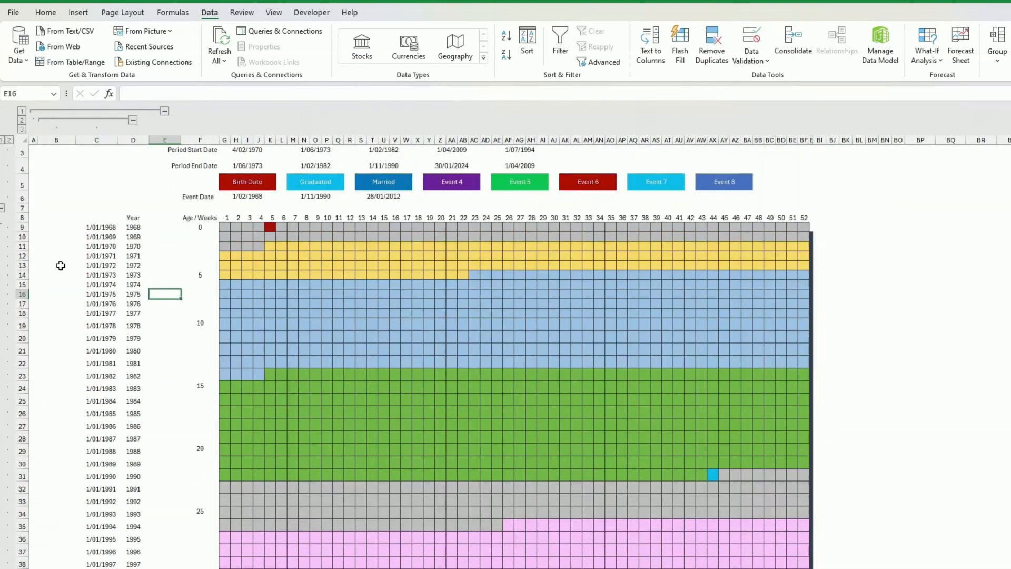
mouse_move(20, 225)
left_mouse_down()
mouse_move(20, 567)
mouse_move(83, 559)
mouse_move(45, 563)
mouse_move(36, 544)
left_mouse_up()
scroll(152, 424, "up", 1)
scroll(152, 424, "up", 13)
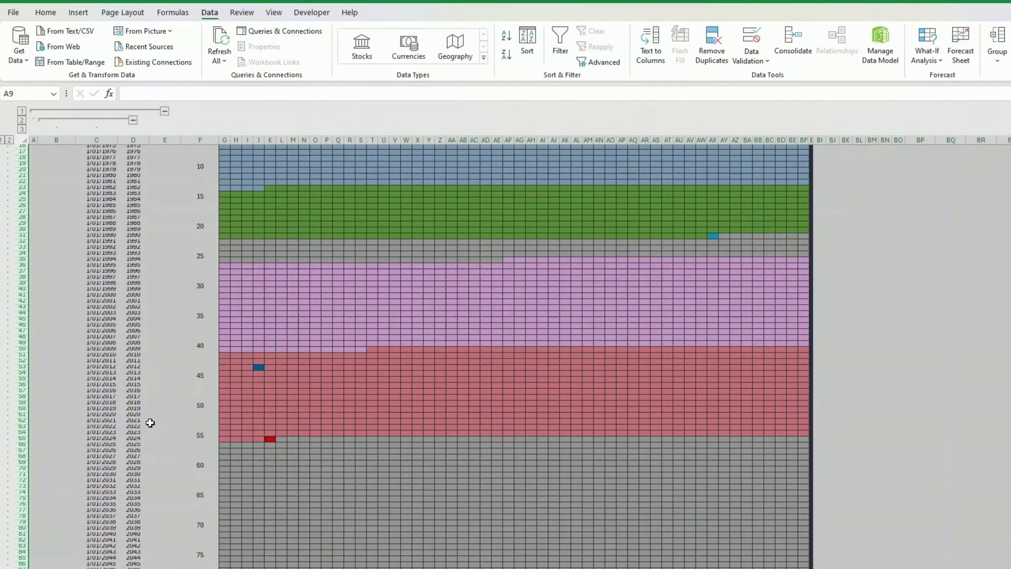
left_click(195, 256)
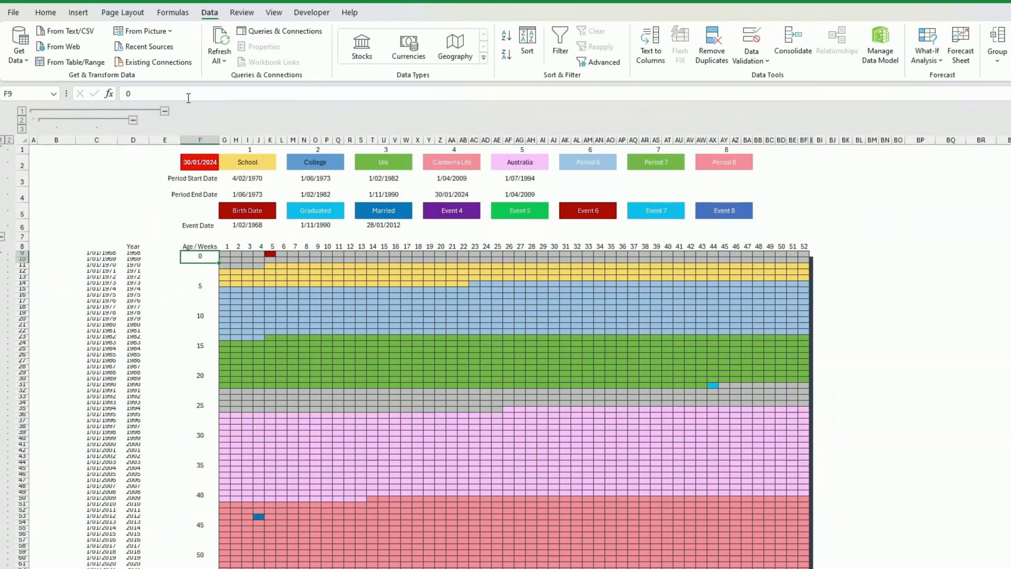
Collapse the outline groups to hide helper columns A to D and the period and event settings in rows 1 to 6.
left_click(164, 112)
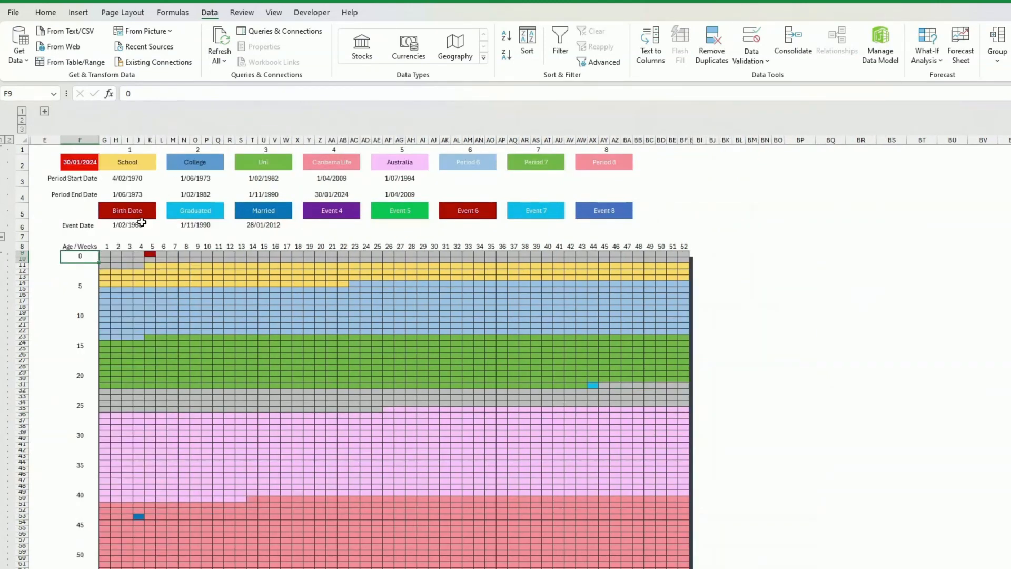
left_click(84, 287)
left_click(83, 256)
scroll(124, 306, "down", 14)
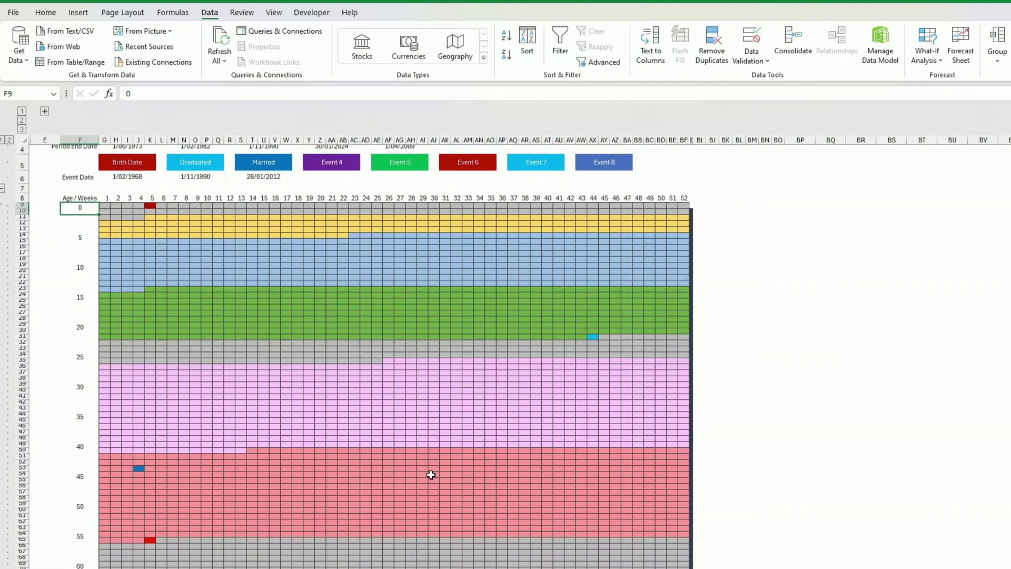
scroll(419, 481, "up", 11)
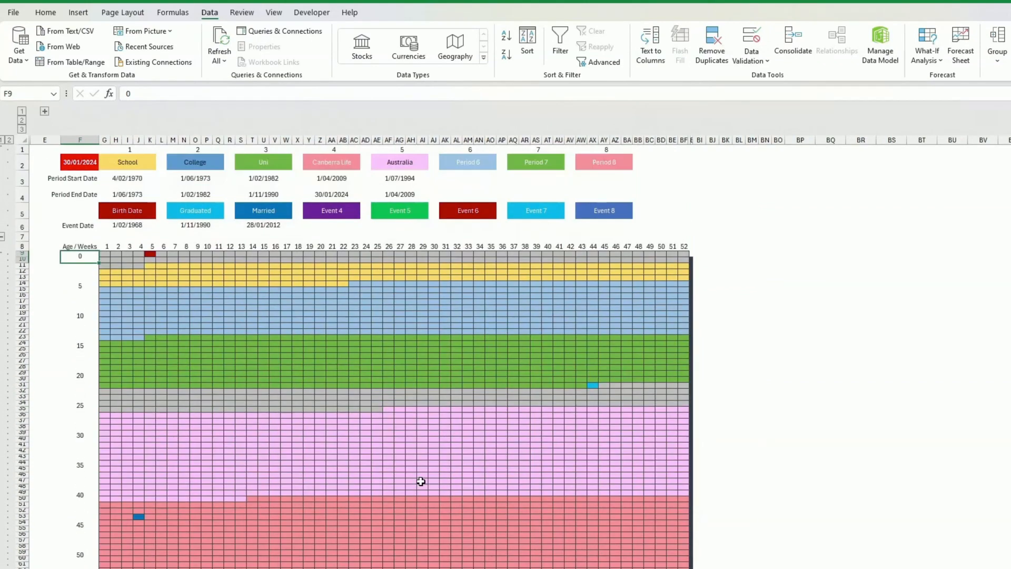
scroll(566, 346, "down", 2)
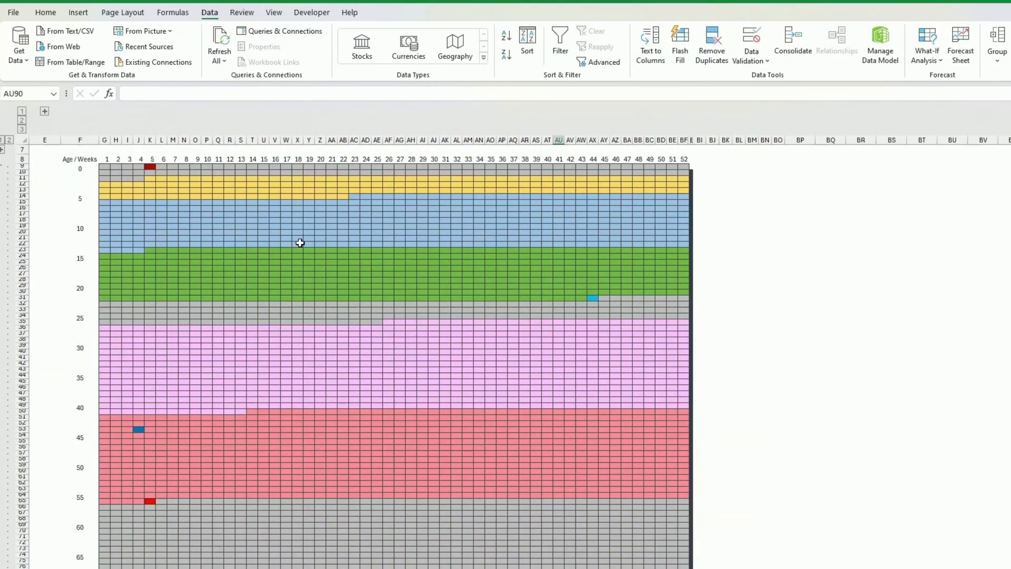
Examine the finished calendar grid and the red cell that marks the current week around row 65.
scroll(329, 364, "down", 5)
scroll(422, 455, "up", 5)
left_click(150, 503)
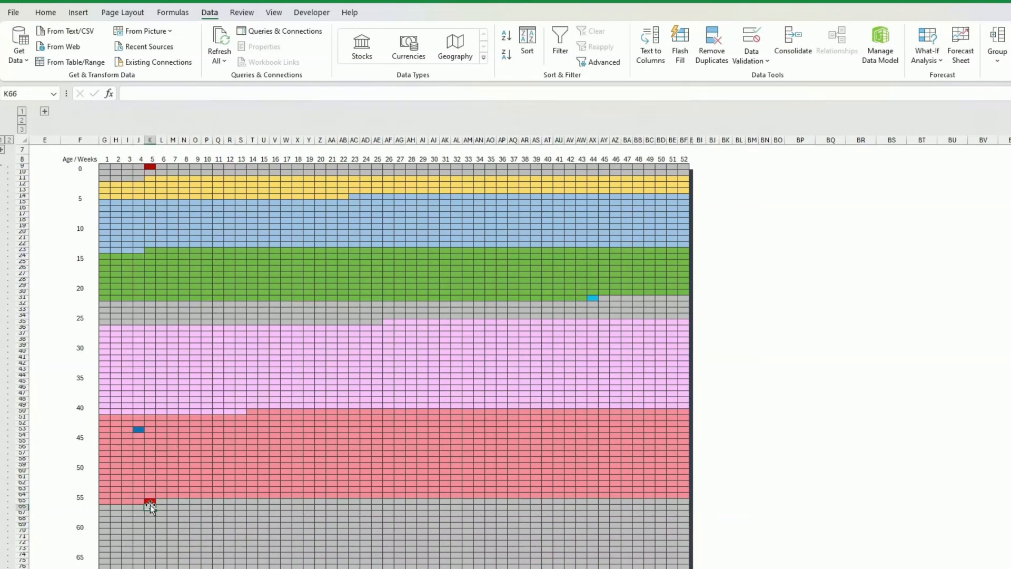